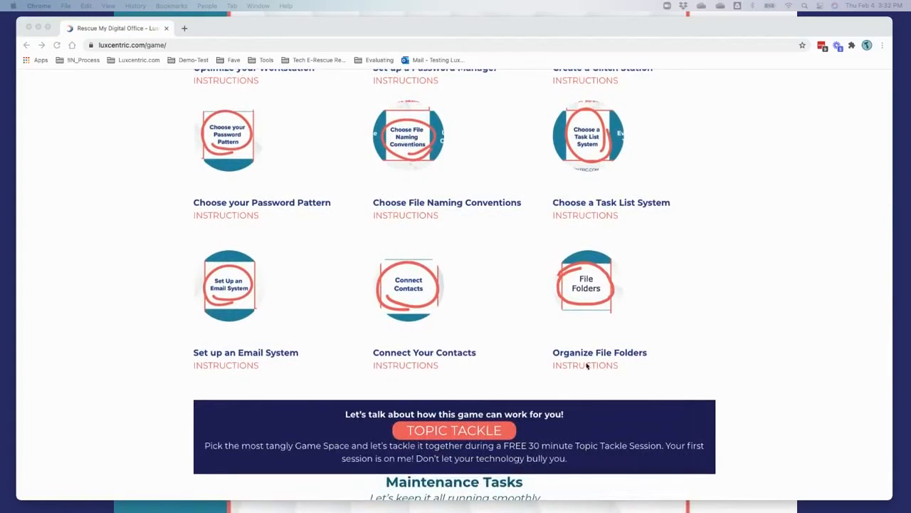
Open the instructions for Organize File Folders and read the introduction about Finder and File Explorer.
{"action": "left_click", "coordinate": [583, 366]}
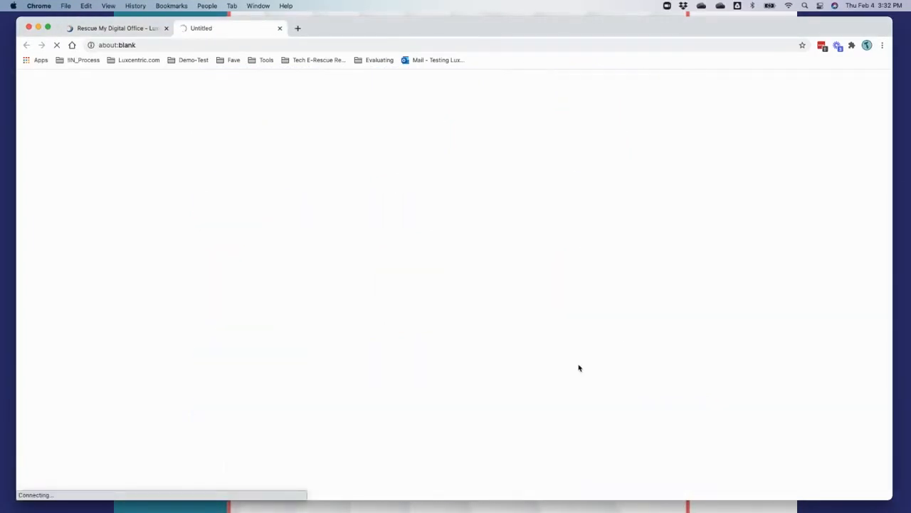
{"action": "scroll", "coordinate": [579, 368], "scroll_direction": "down", "scroll_amount": 2}
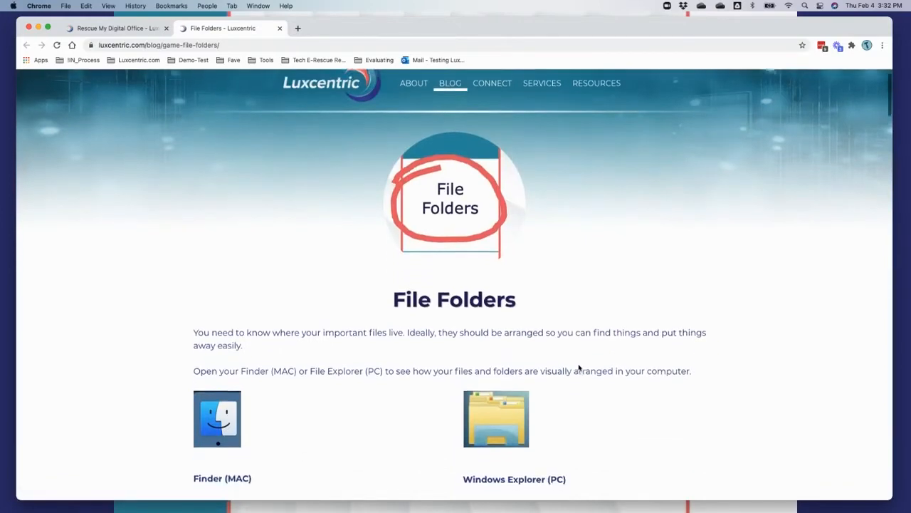
{"action": "scroll", "coordinate": [579, 367], "scroll_direction": "up", "scroll_amount": 1}
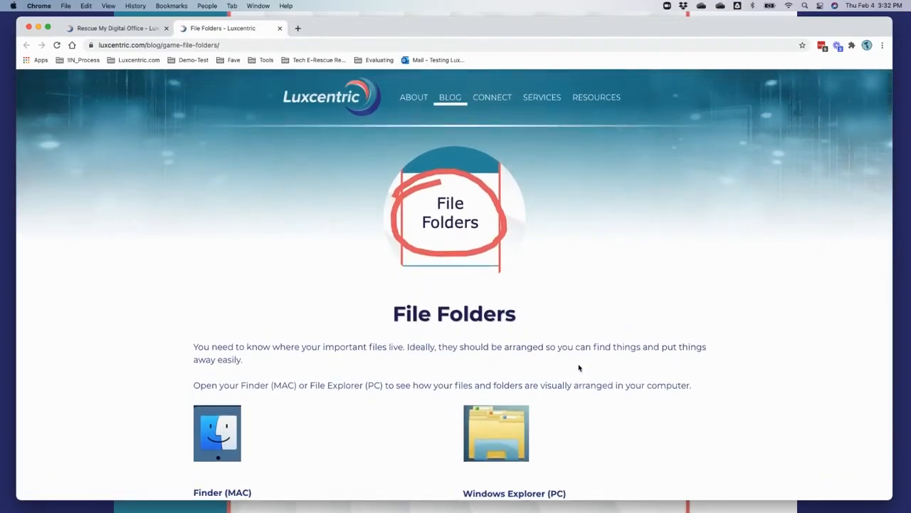
{"action": "scroll", "coordinate": [597, 366], "scroll_direction": "down", "scroll_amount": 5}
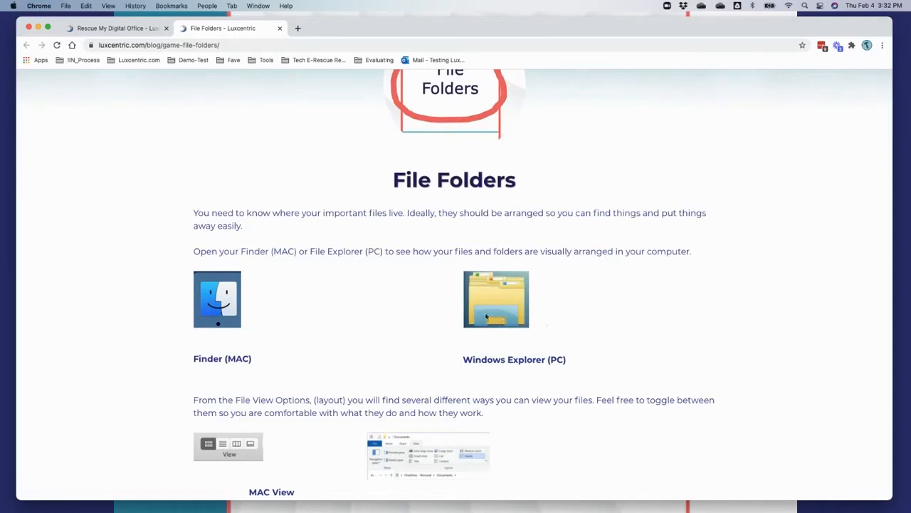
{"action": "scroll", "coordinate": [525, 322], "scroll_direction": "up", "scroll_amount": 1}
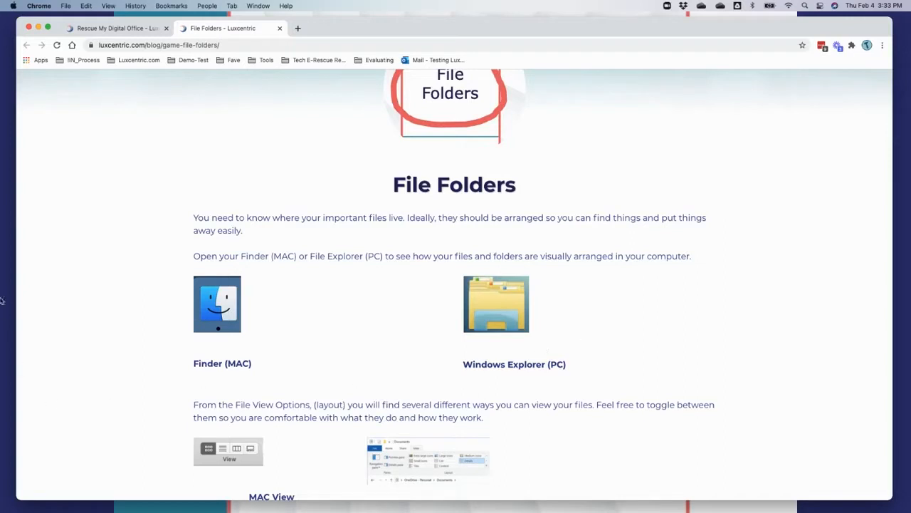
Switch to Finder and look through the files and folders in OneDrive.
{"action": "mouse_move", "coordinate": [128, 512]}
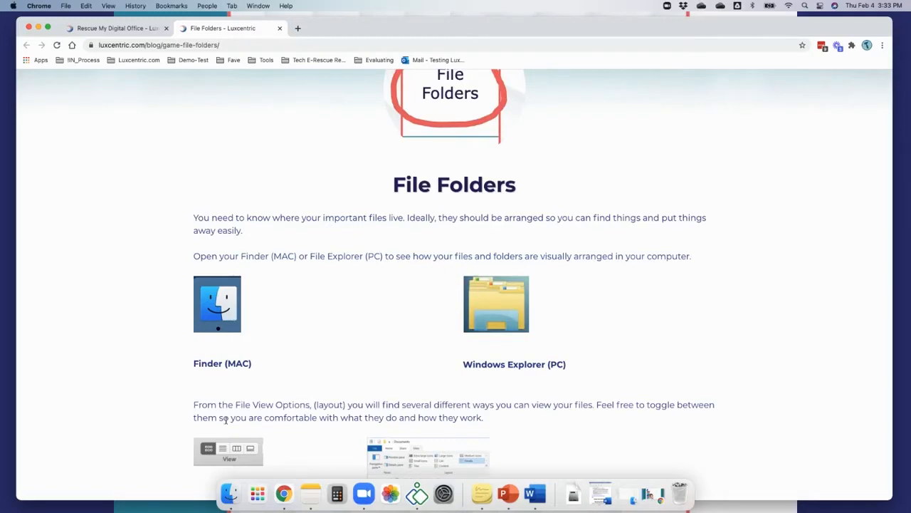
{"action": "left_click", "coordinate": [230, 493]}
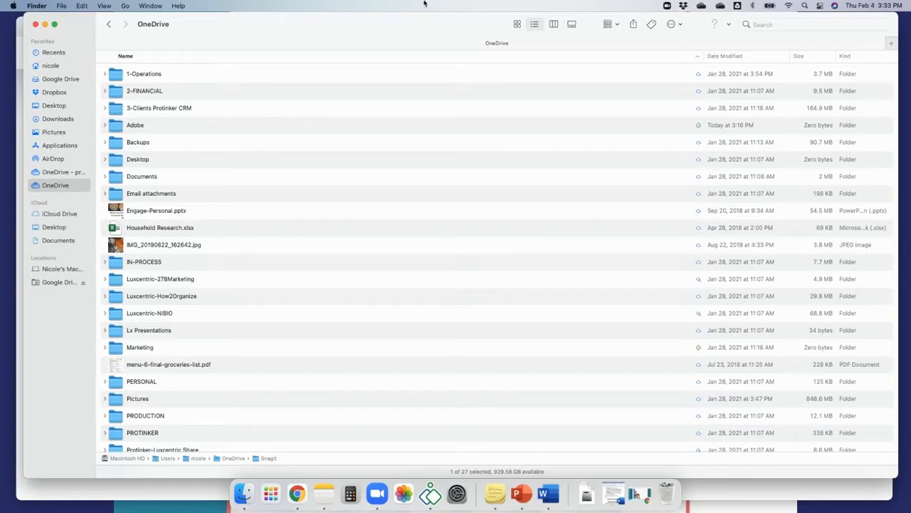
{"action": "left_click_drag", "start_coordinate": [414, 35], "coordinate": [413, 35]}
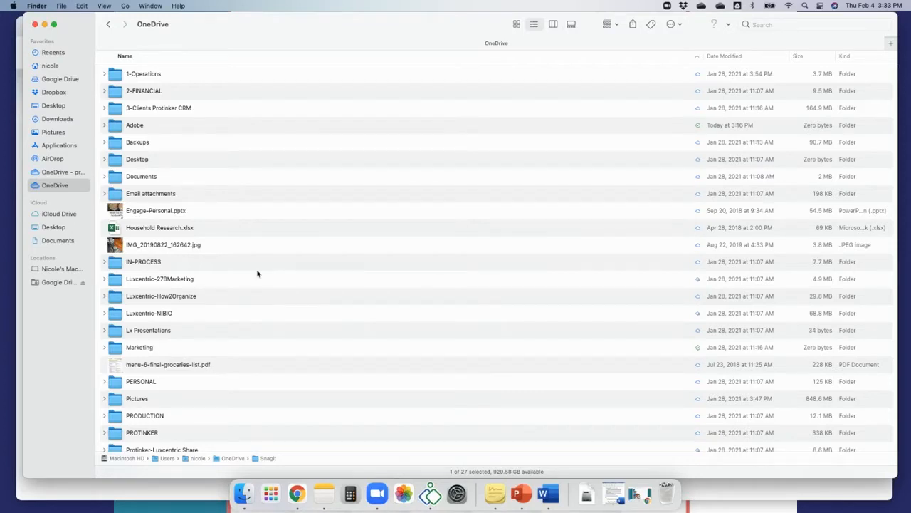
{"action": "scroll", "coordinate": [258, 274], "scroll_direction": "down", "scroll_amount": 4}
{"action": "scroll", "coordinate": [257, 274], "scroll_direction": "up", "scroll_amount": 4}
Set the OneDrive folder's view options to group by Name and sort by Kind, and check the reordered list.
{"action": "left_click", "coordinate": [675, 24]}
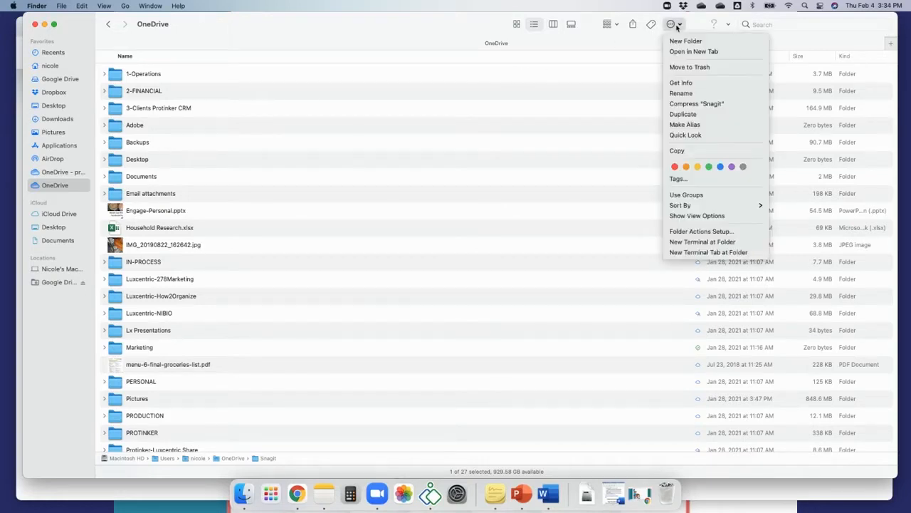
{"action": "left_click", "coordinate": [678, 24]}
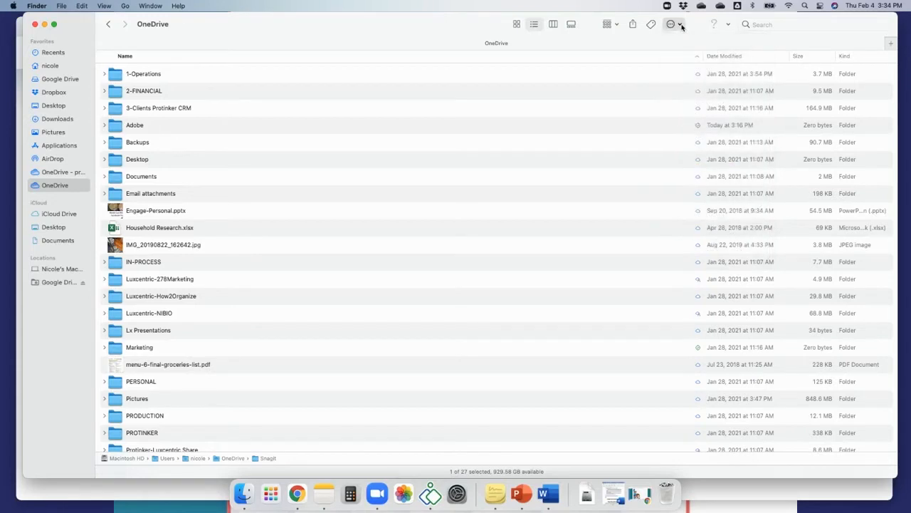
{"action": "left_click", "coordinate": [681, 26]}
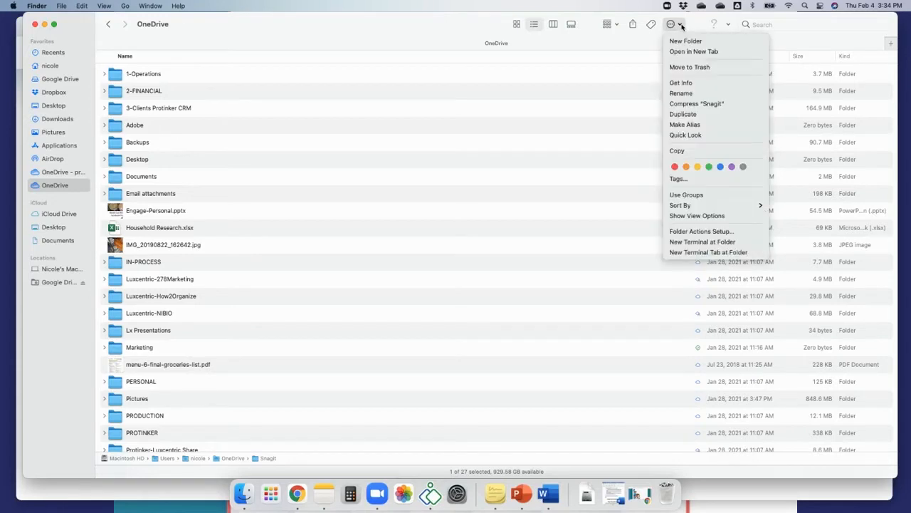
{"action": "left_click", "coordinate": [706, 217]}
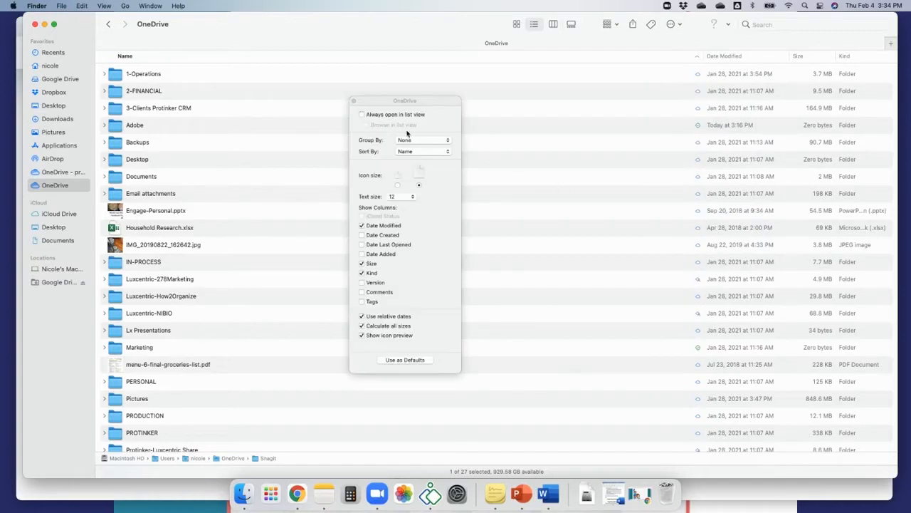
{"action": "left_click", "coordinate": [402, 142]}
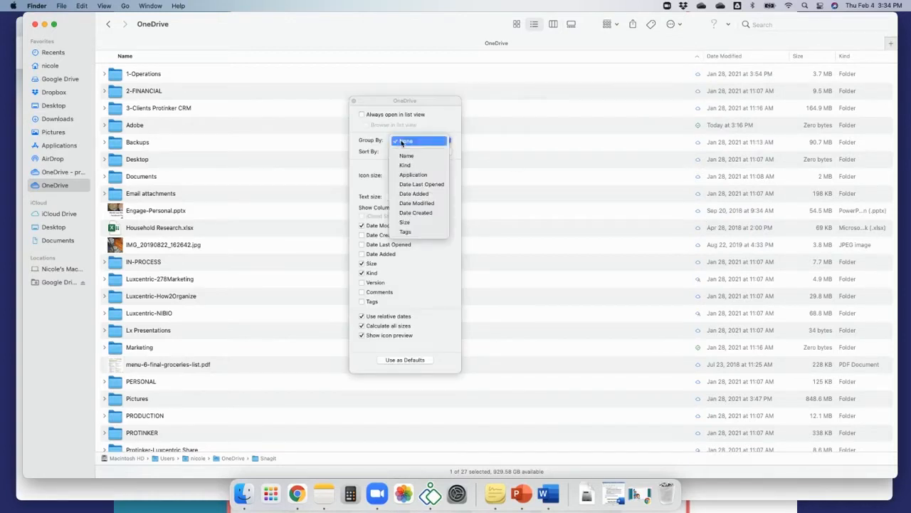
{"action": "left_click", "coordinate": [408, 156]}
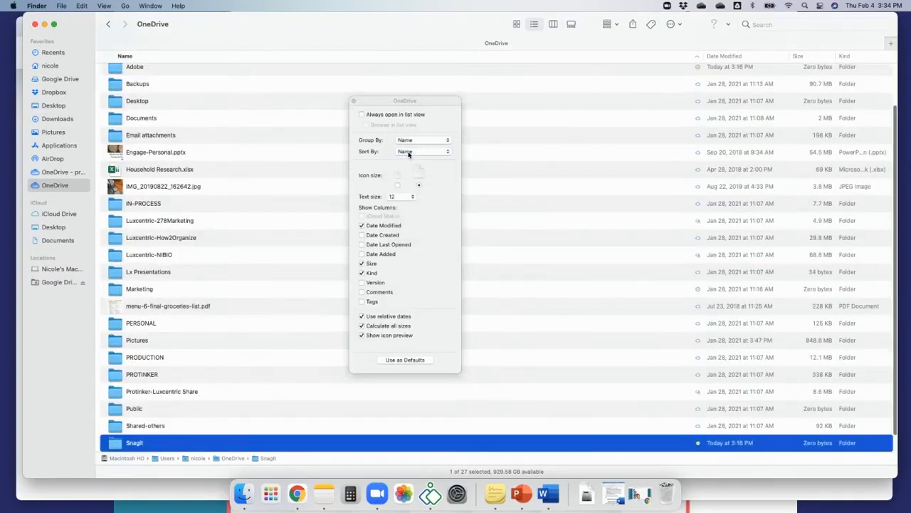
{"action": "left_click", "coordinate": [407, 152]}
{"action": "left_click", "coordinate": [407, 163]}
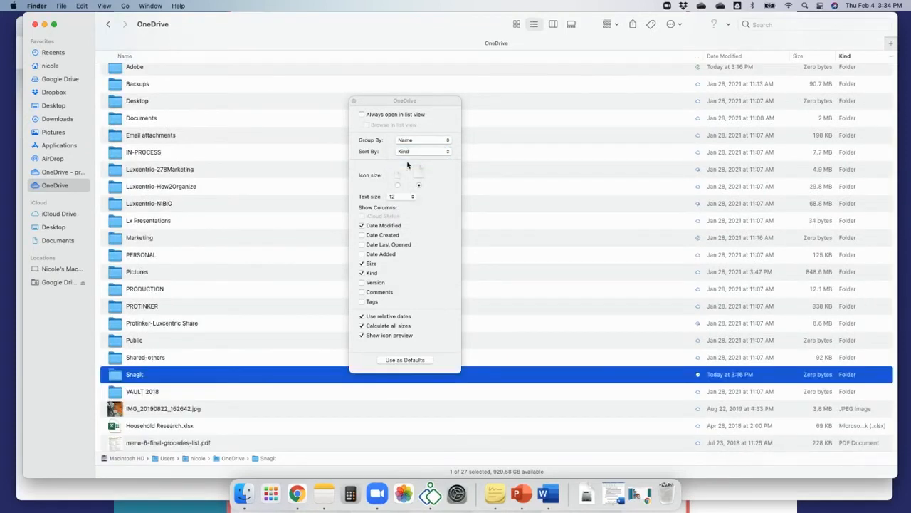
{"action": "left_click", "coordinate": [354, 101]}
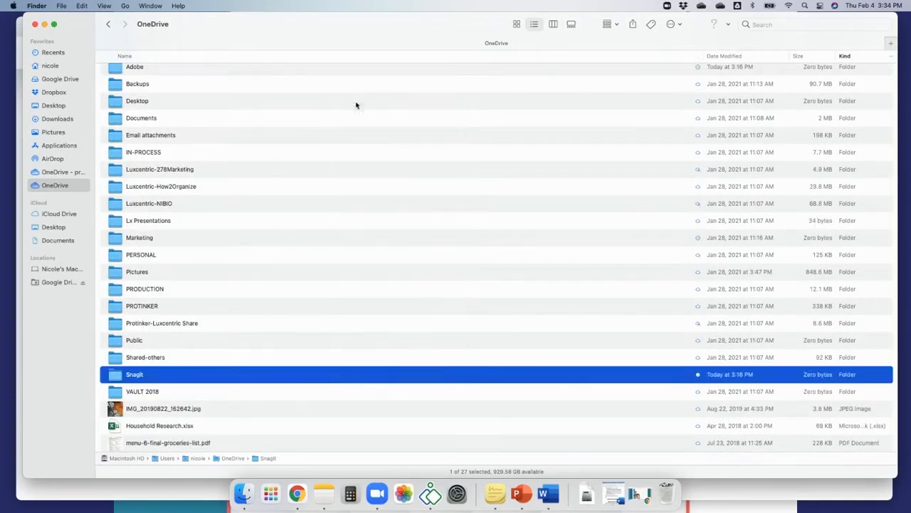
{"action": "scroll", "coordinate": [182, 147], "scroll_direction": "up", "scroll_amount": 2}
{"action": "scroll", "coordinate": [181, 147], "scroll_direction": "up", "scroll_amount": 1}
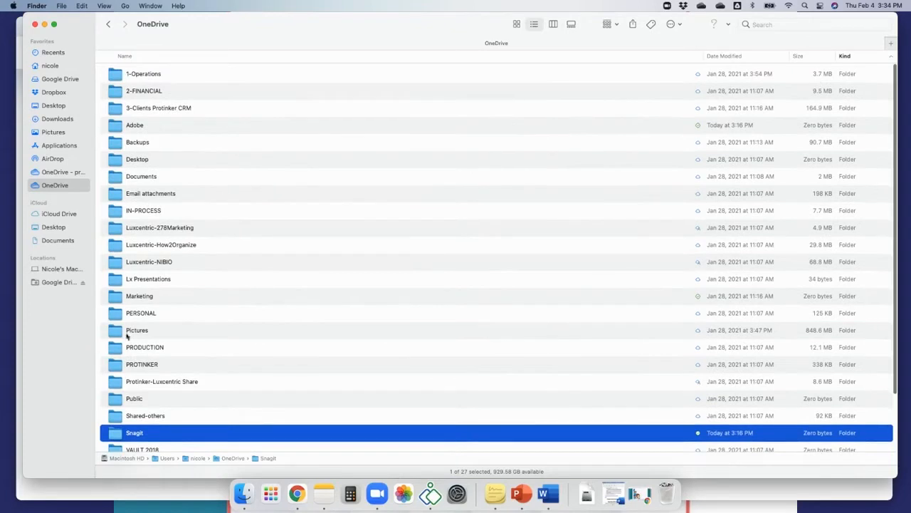
{"action": "scroll", "coordinate": [137, 339], "scroll_direction": "down", "scroll_amount": 5}
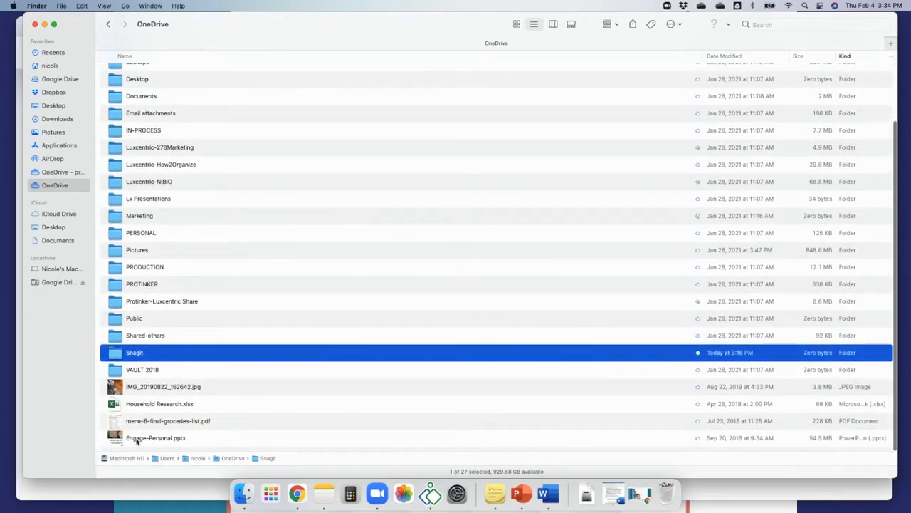
{"action": "scroll", "coordinate": [219, 155], "scroll_direction": "up", "scroll_amount": 5}
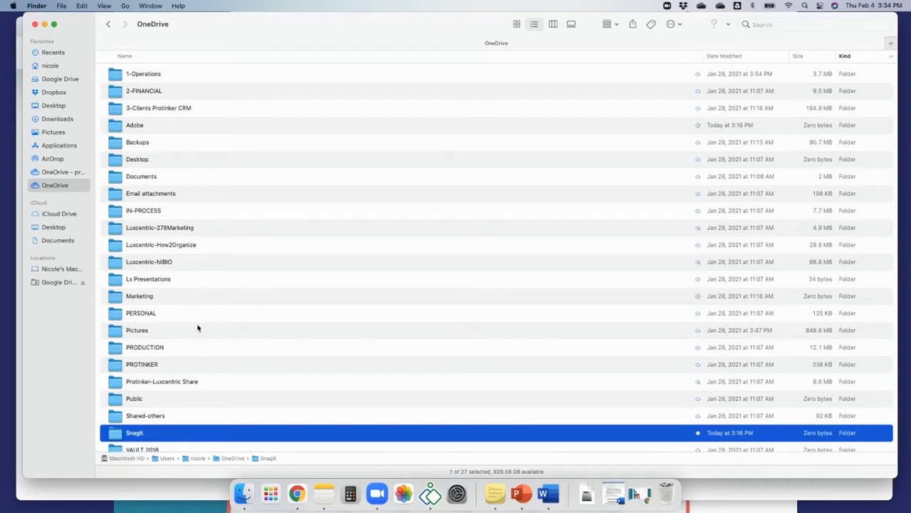
Switch to the remote Windows session in Chrome and bring up its OneDrive - Personal folder in File Explorer.
{"action": "left_click", "coordinate": [104, 488]}
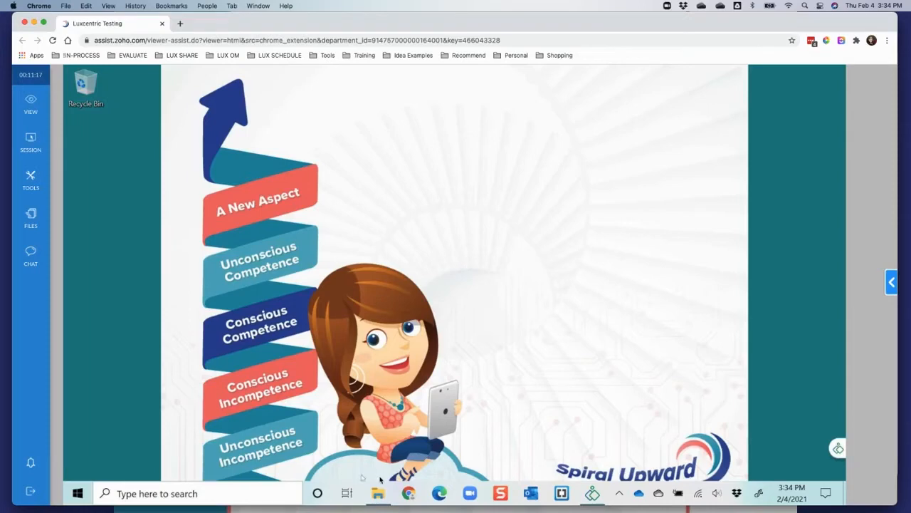
{"action": "mouse_move", "coordinate": [383, 494]}
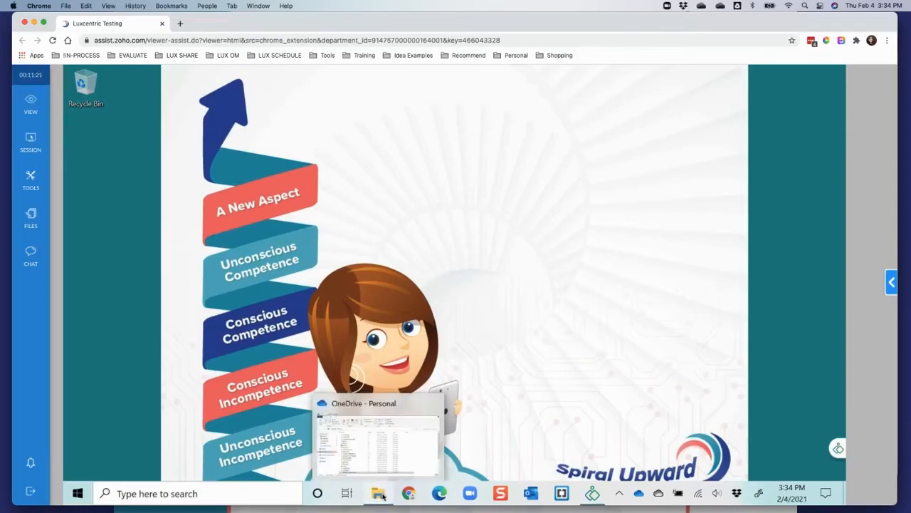
{"action": "left_click", "coordinate": [383, 495]}
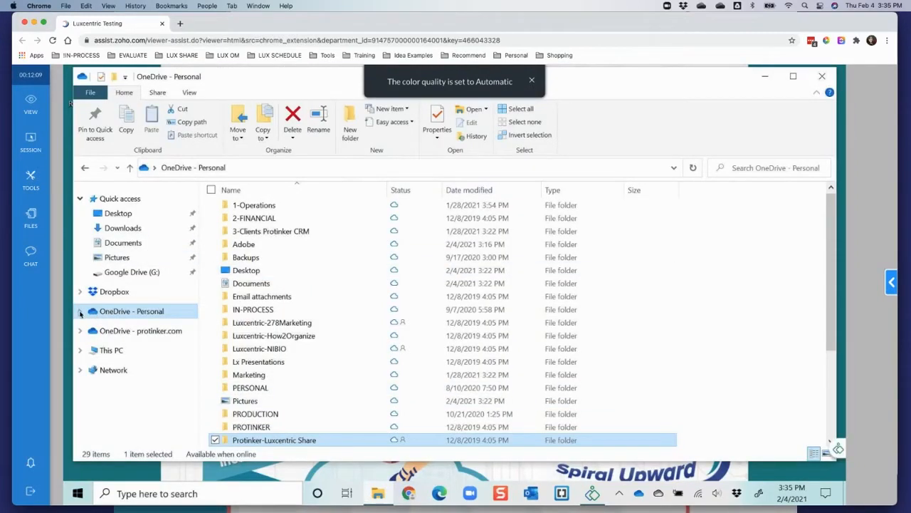
Expand and collapse the OneDrive - Personal folder tree, and sort its contents by date modified and back by name.
{"action": "left_click", "coordinate": [80, 313]}
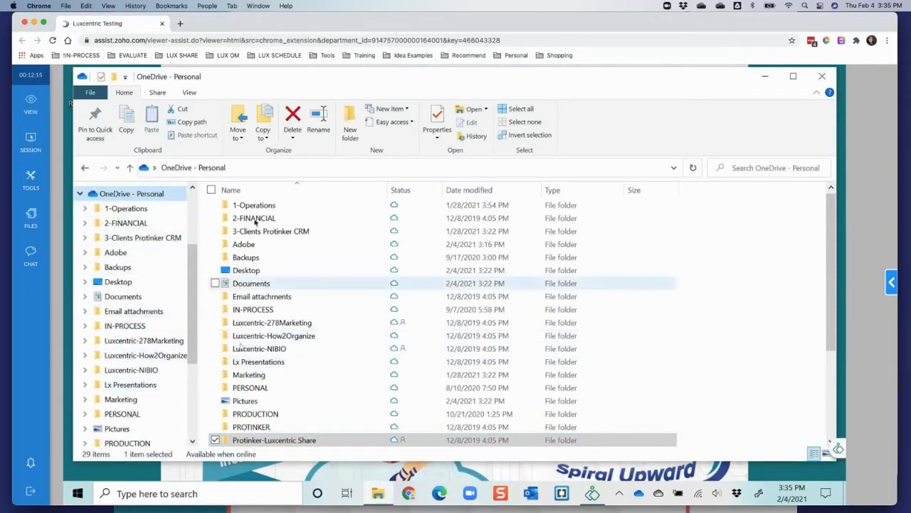
{"action": "left_click", "coordinate": [80, 194]}
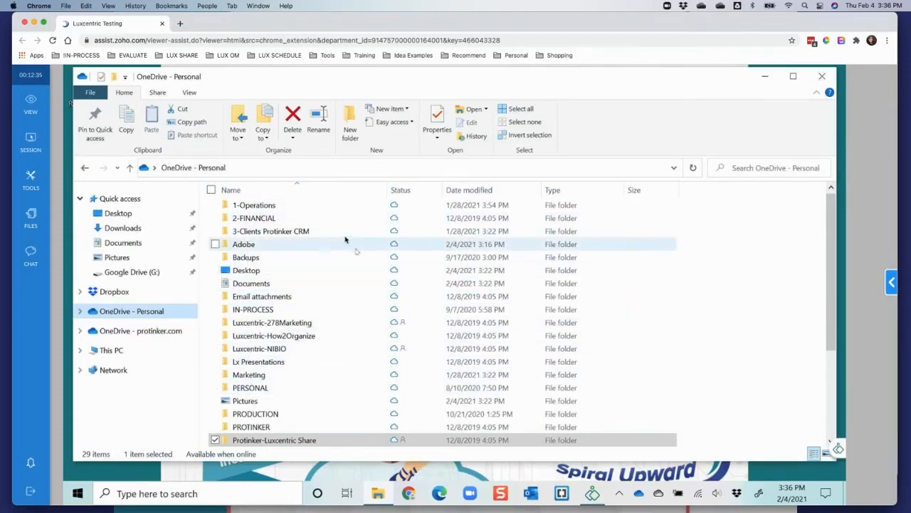
{"action": "left_click", "coordinate": [481, 194]}
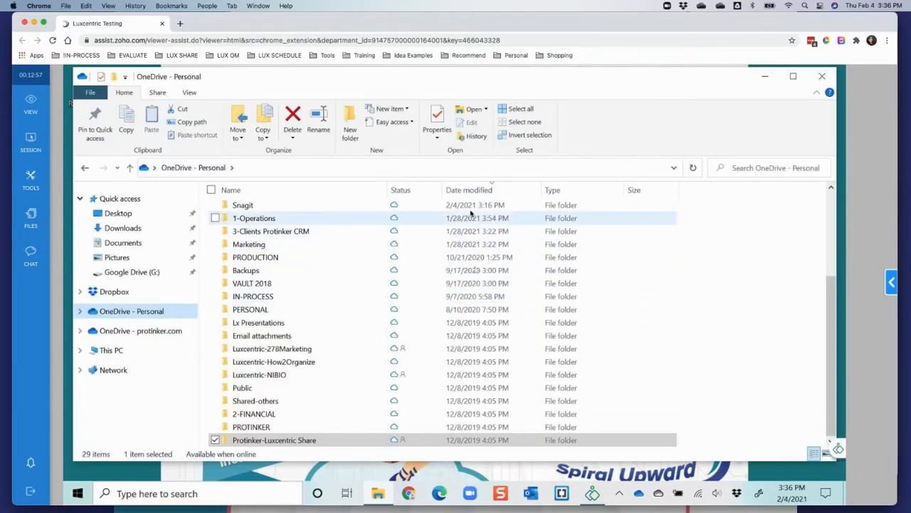
{"action": "left_click", "coordinate": [233, 190]}
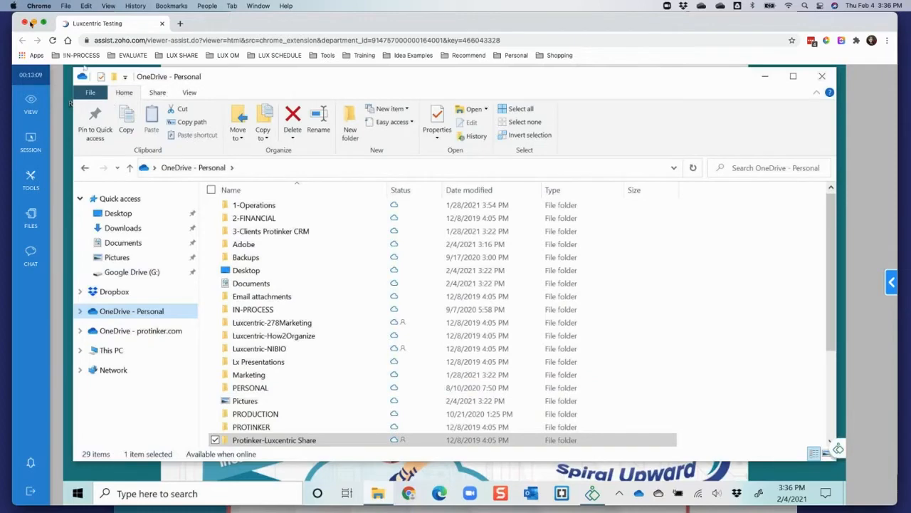
Minimize the remote session, switch back to Finder and show the OneDrive folder as icons.
{"action": "left_click", "coordinate": [35, 23]}
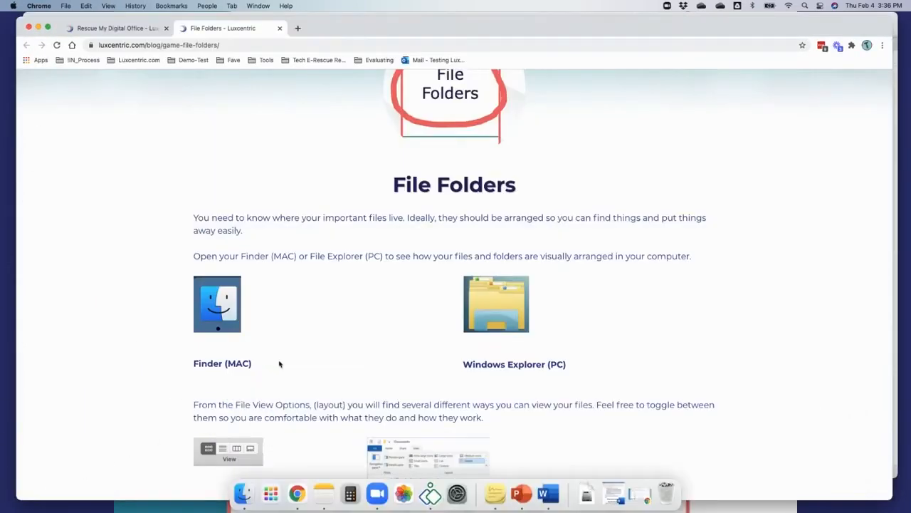
{"action": "left_click", "coordinate": [243, 497]}
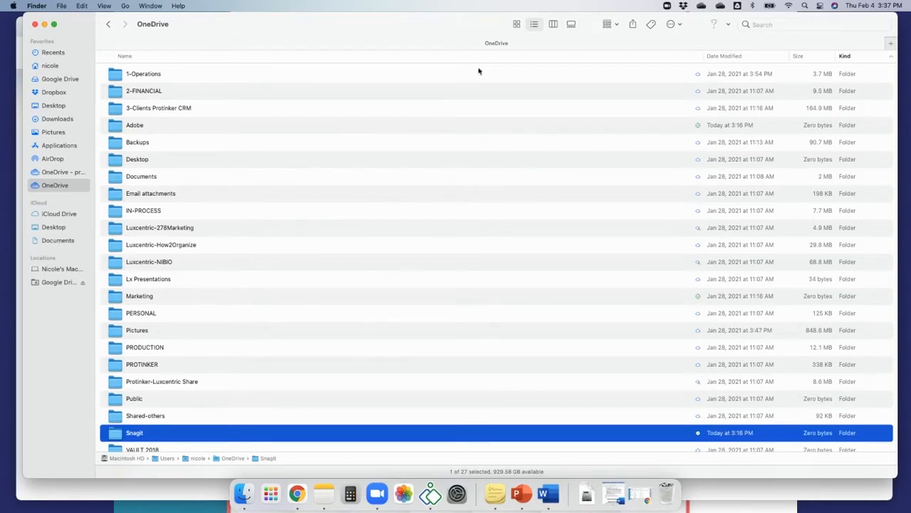
{"action": "left_click", "coordinate": [516, 25]}
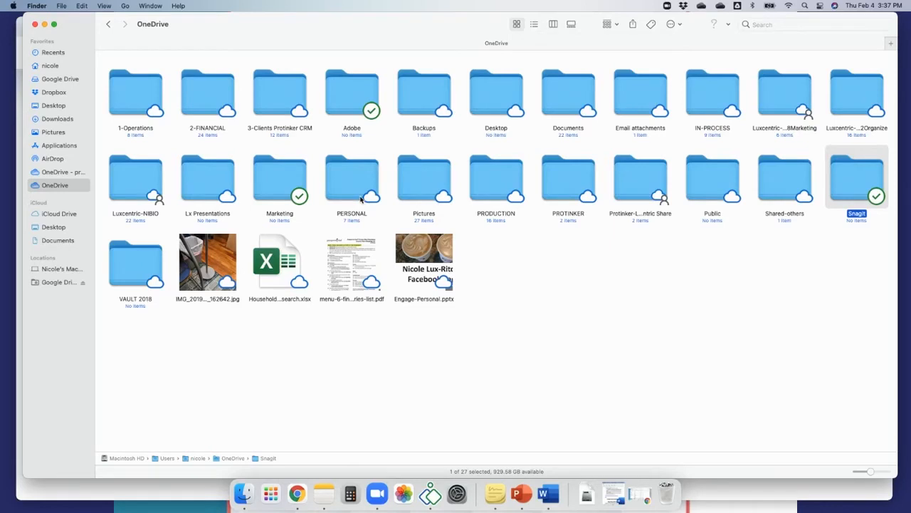
Open the Pictures folder inside OneDrive and show its contents as a list.
{"action": "double_click", "coordinate": [423, 184]}
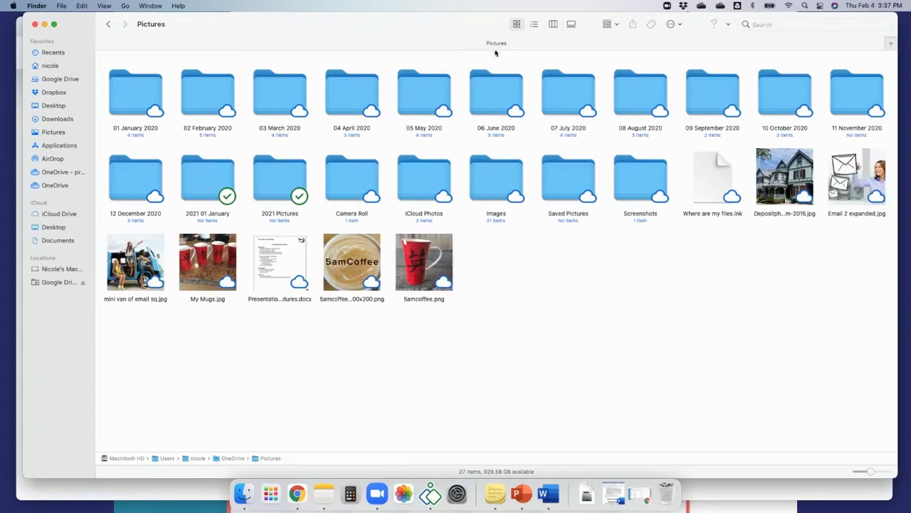
{"action": "left_click", "coordinate": [535, 27]}
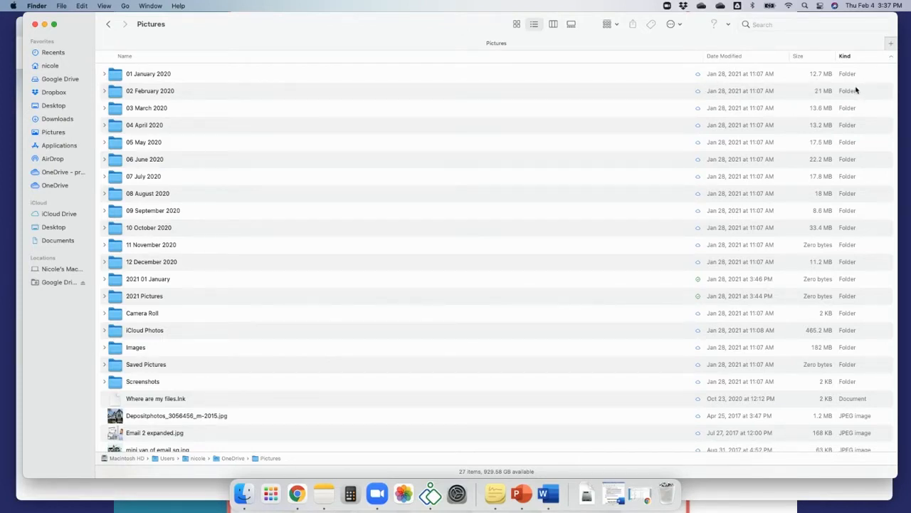
Show Pictures in column view and preview both images in the 09 September 2020 folder.
{"action": "left_click", "coordinate": [553, 26]}
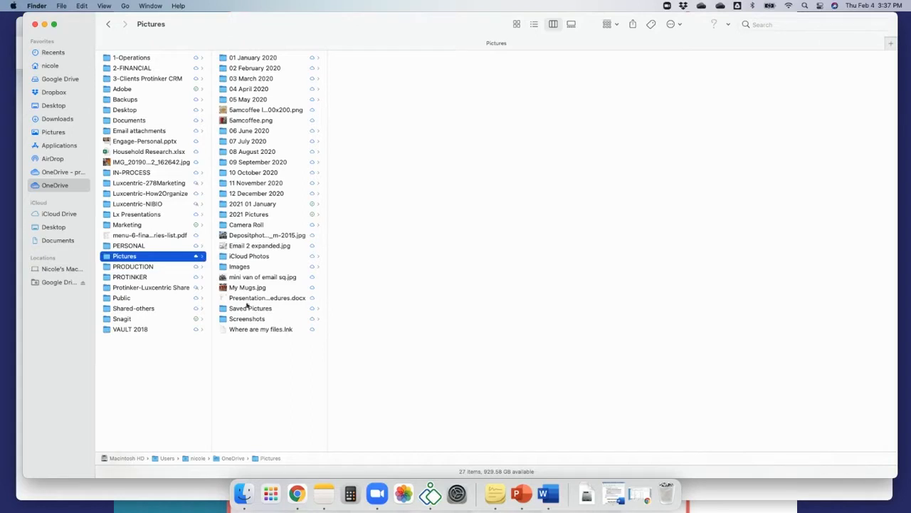
{"action": "left_click", "coordinate": [239, 164]}
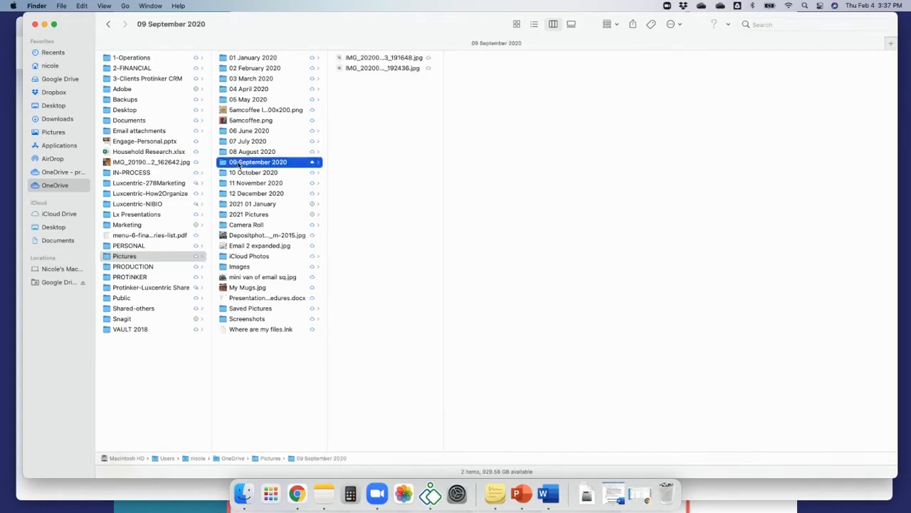
{"action": "left_click", "coordinate": [362, 60]}
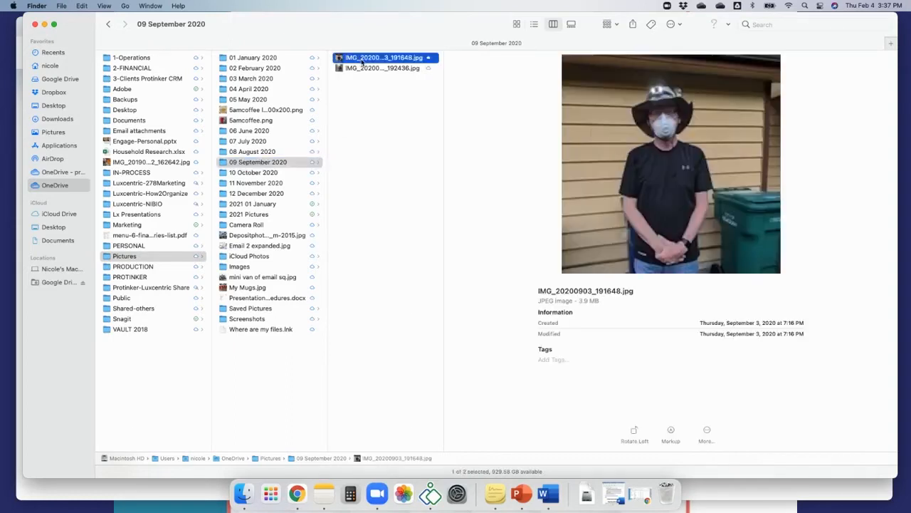
{"action": "left_click", "coordinate": [367, 69]}
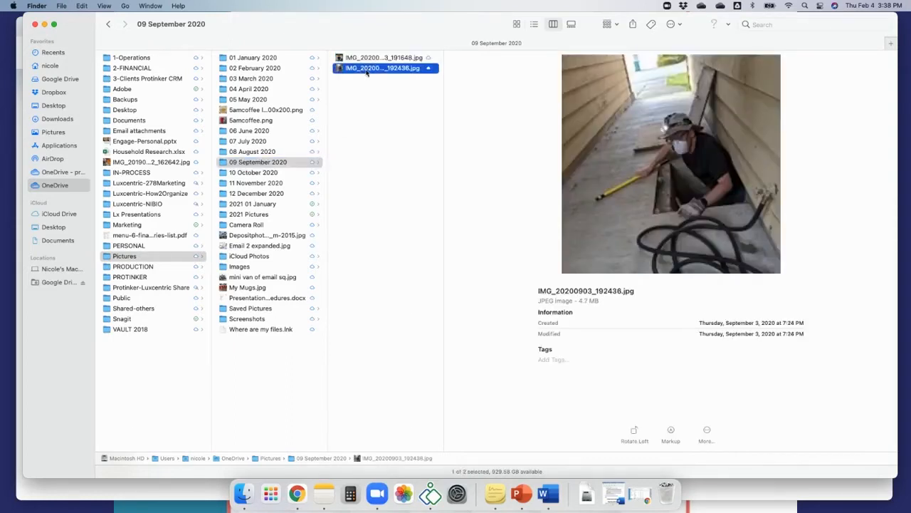
Preview each of the three images in the 10 October 2020 folder.
{"action": "left_click", "coordinate": [242, 173]}
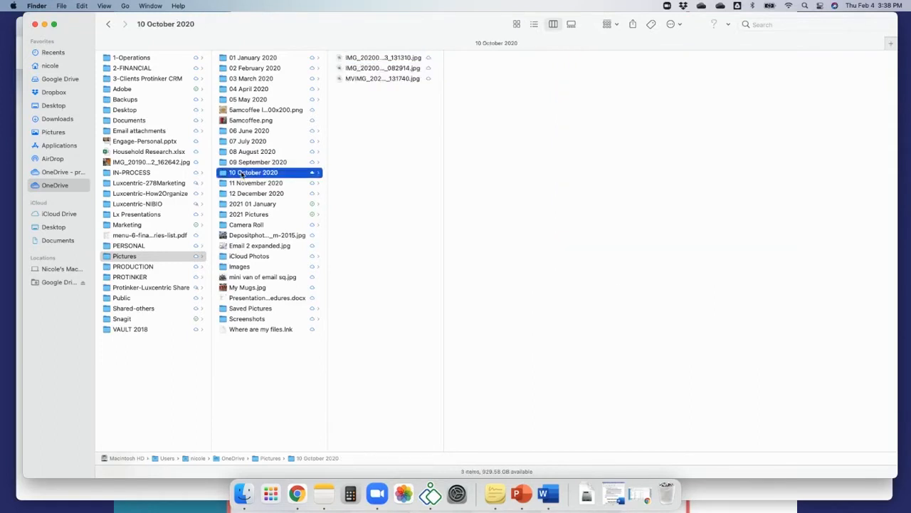
{"action": "left_click", "coordinate": [359, 69]}
{"action": "left_click", "coordinate": [358, 80]}
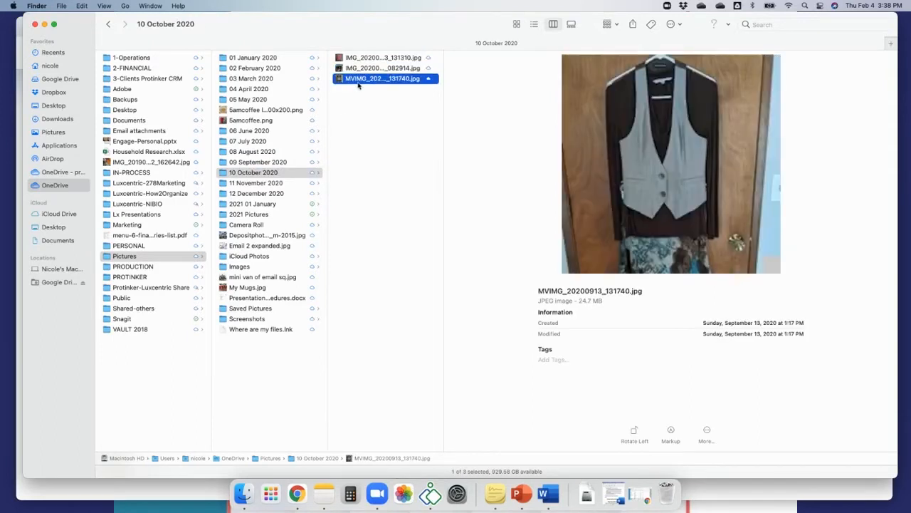
{"action": "left_click", "coordinate": [358, 60]}
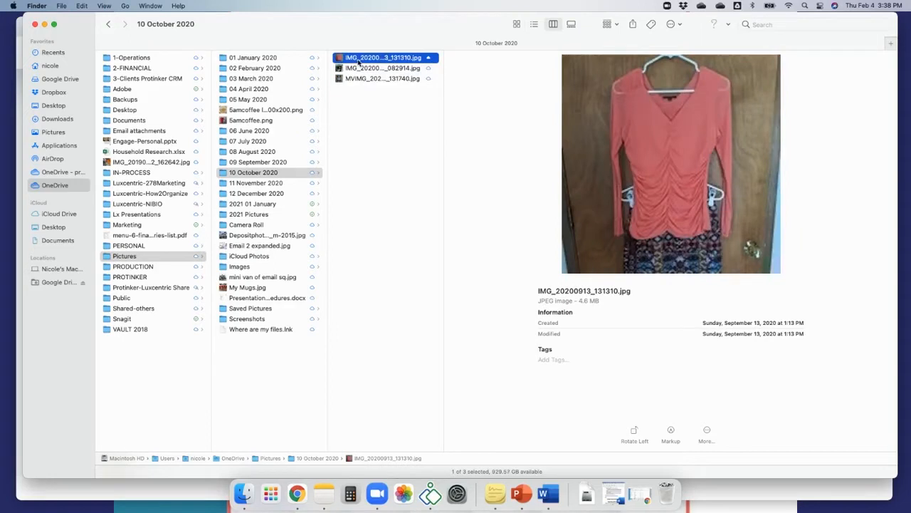
{"action": "left_click", "coordinate": [359, 69]}
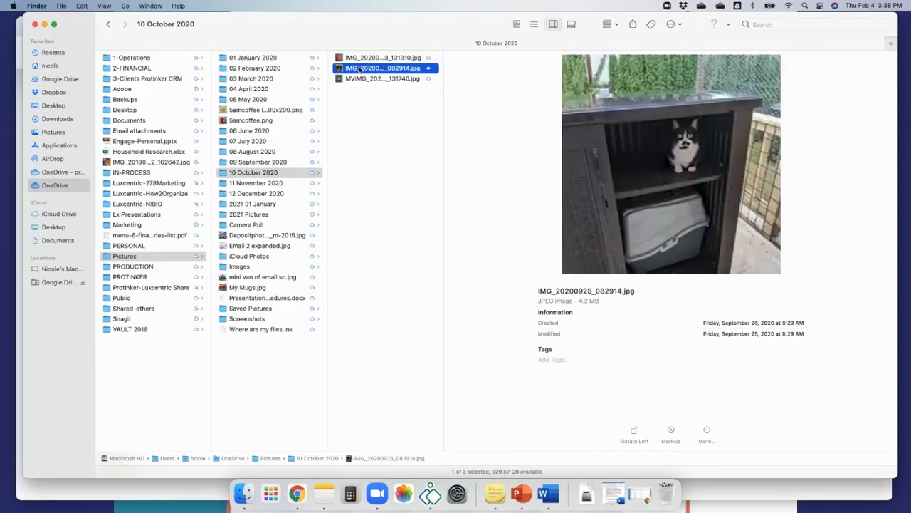
{"action": "left_click", "coordinate": [360, 70]}
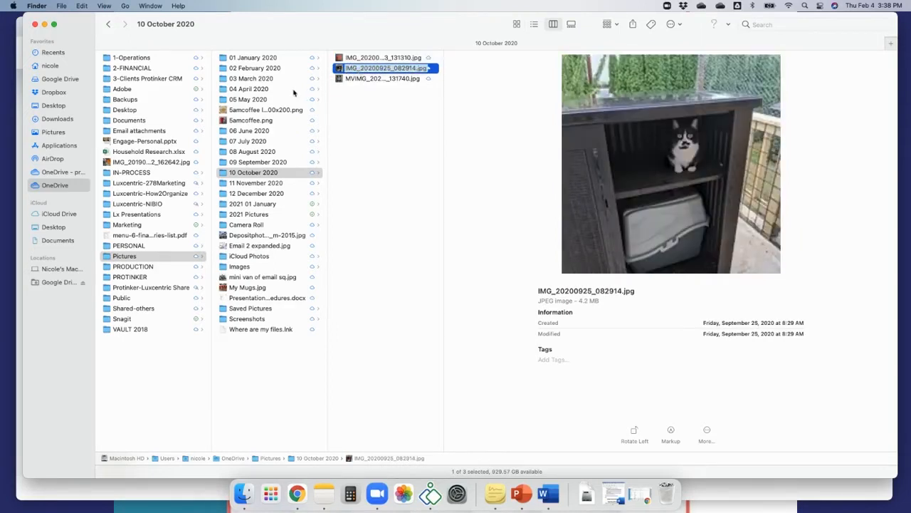
{"action": "left_click", "coordinate": [347, 95]}
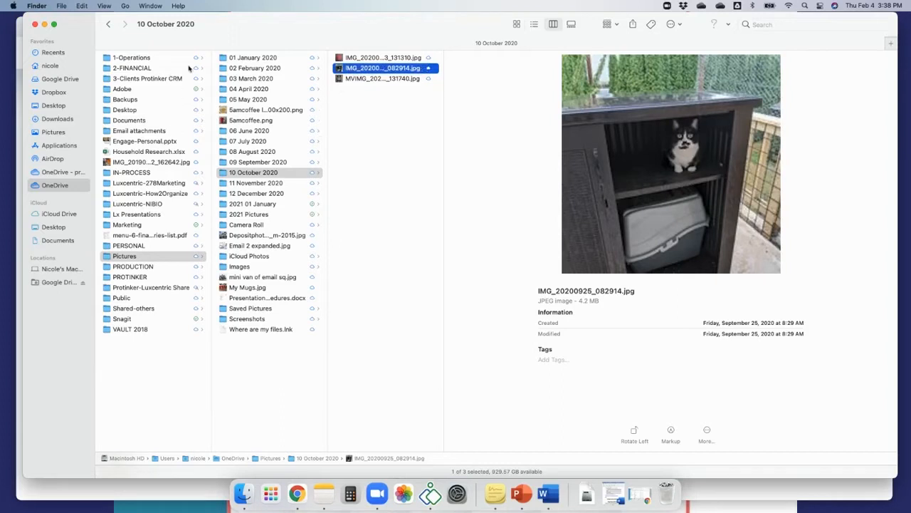
Show the 10 October 2020 folder as a gallery and then as a list, and return to the OneDrive folder.
{"action": "left_click", "coordinate": [571, 25]}
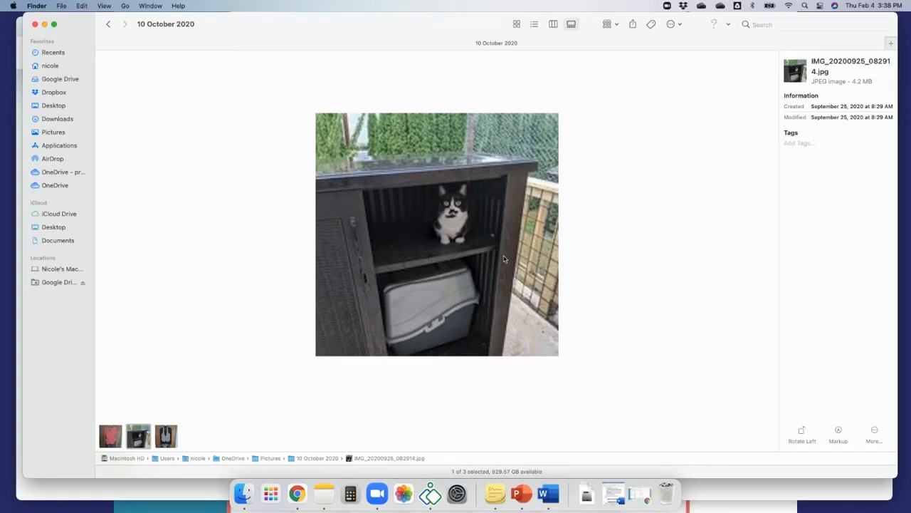
{"action": "left_click", "coordinate": [535, 25]}
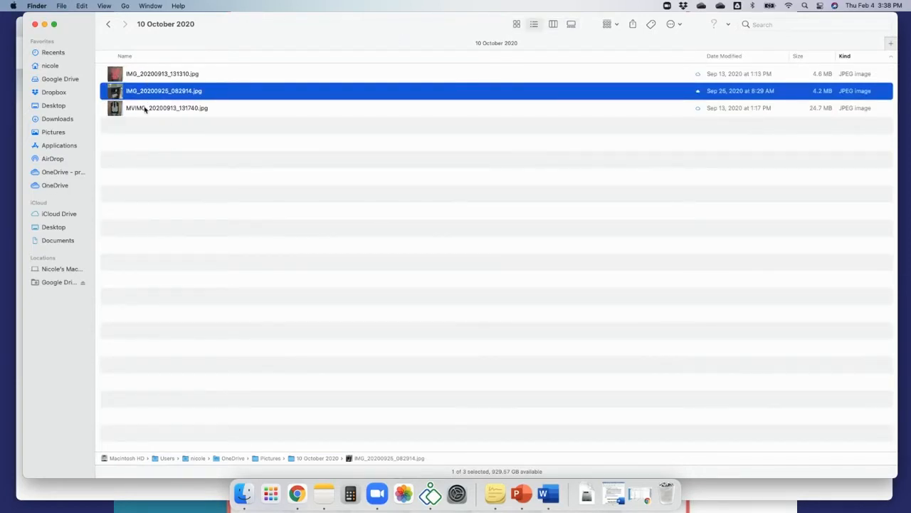
{"action": "left_click", "coordinate": [50, 186]}
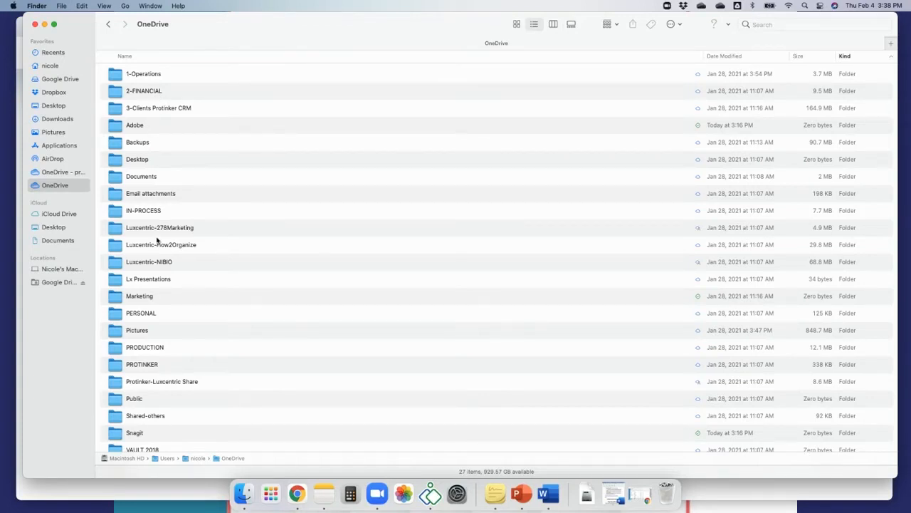
Minimize the Finder window and switch to the Luxcentric Testing remote session window in Chrome.
{"action": "left_click", "coordinate": [44, 25]}
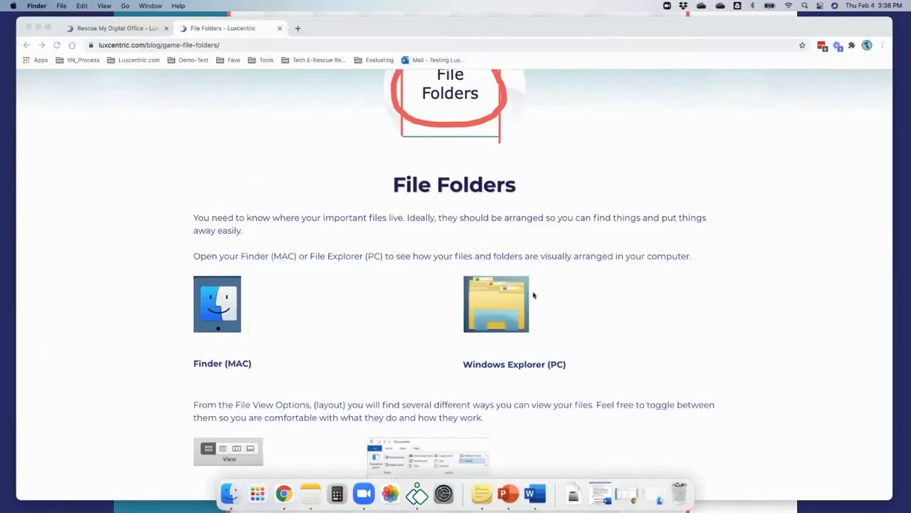
{"action": "scroll", "coordinate": [509, 311], "scroll_direction": "down", "scroll_amount": 1}
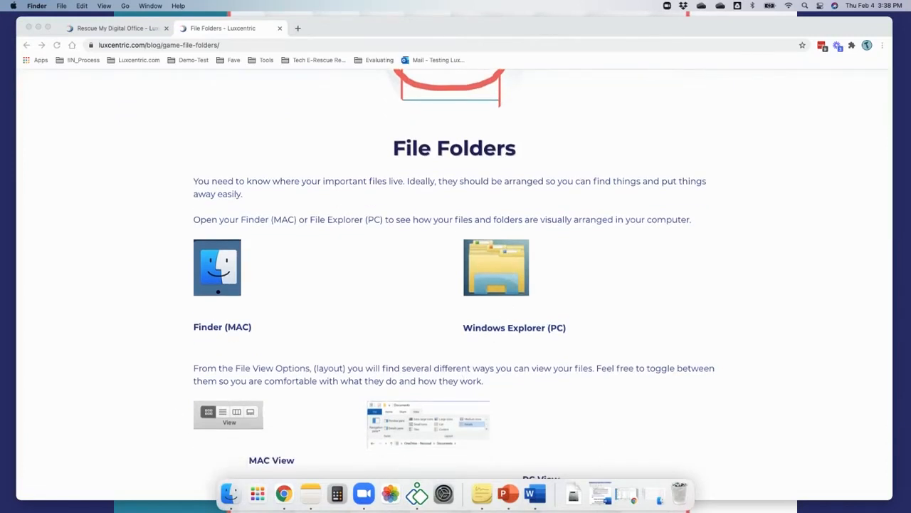
{"action": "left_click", "coordinate": [284, 493]}
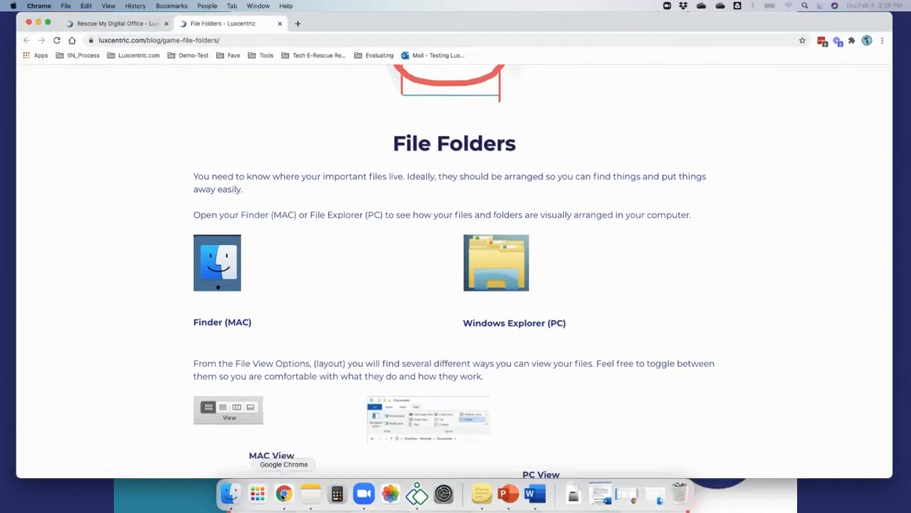
{"action": "right_click", "coordinate": [283, 494]}
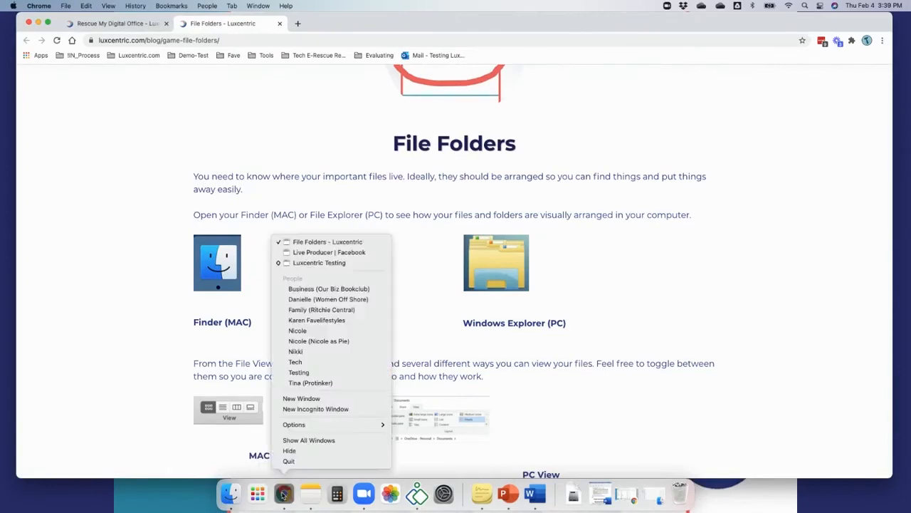
{"action": "left_click", "coordinate": [301, 265]}
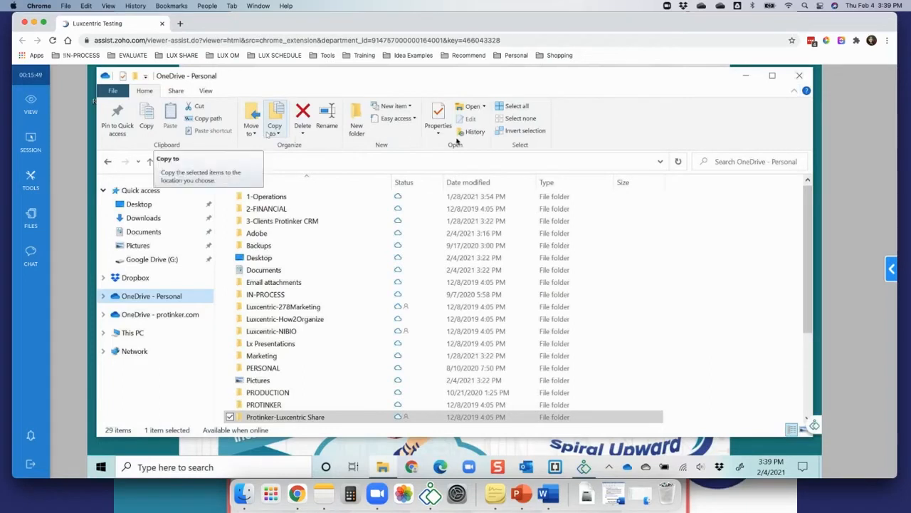
Collapse the File Explorer ribbon, then pin it back open with the View options showing.
{"action": "left_click", "coordinate": [794, 92]}
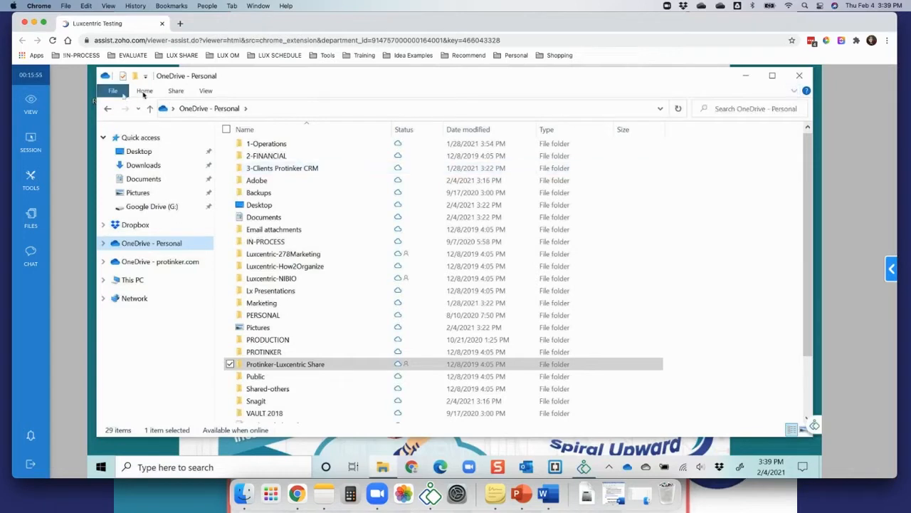
{"action": "left_click", "coordinate": [206, 92]}
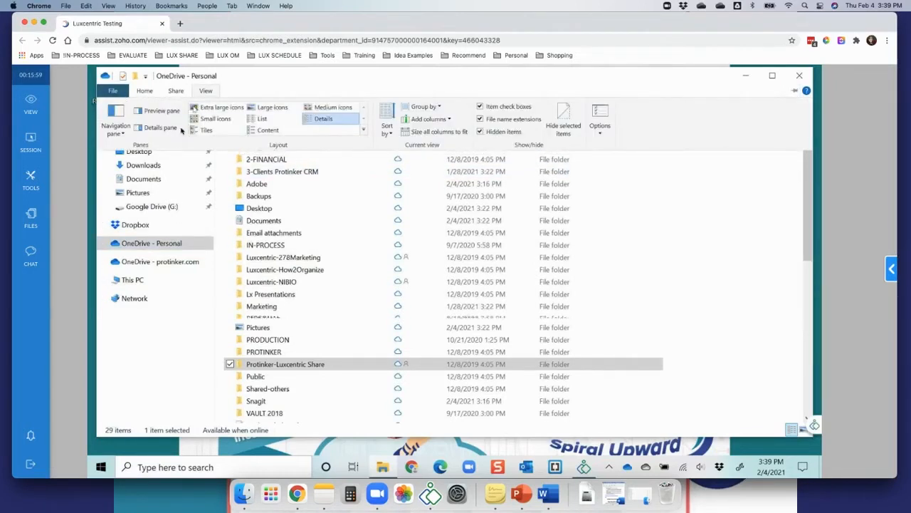
{"action": "left_click", "coordinate": [796, 92]}
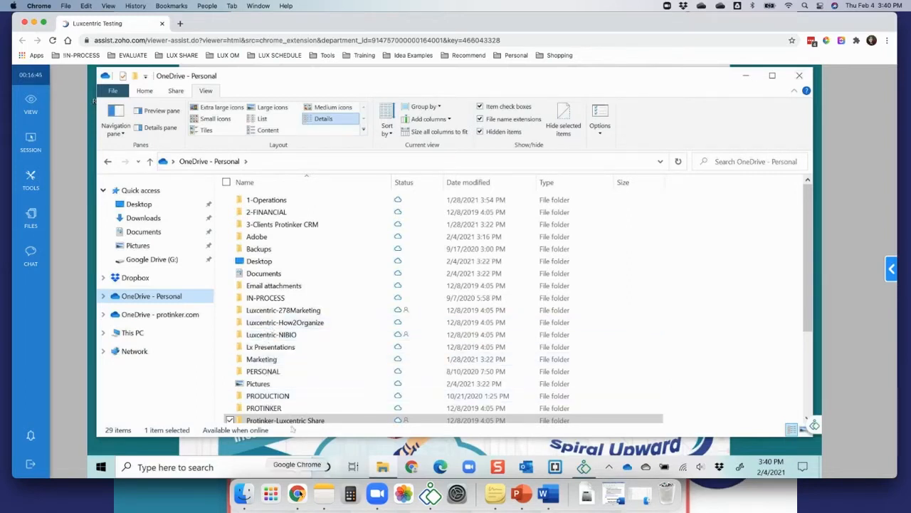
Minimize the remote session and read the File Folders article's sections on view options, sorting and top-level folder guidelines.
{"action": "left_click", "coordinate": [35, 23]}
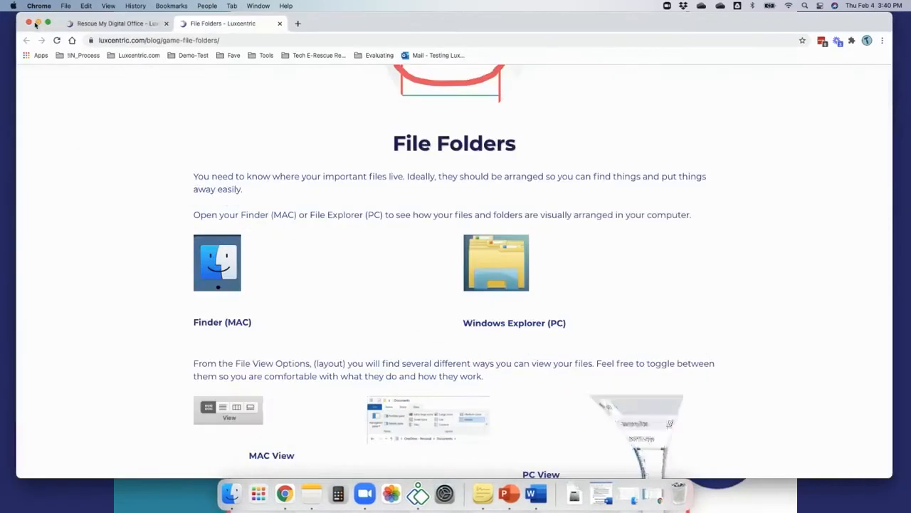
{"action": "scroll", "coordinate": [410, 307], "scroll_direction": "down", "scroll_amount": 5}
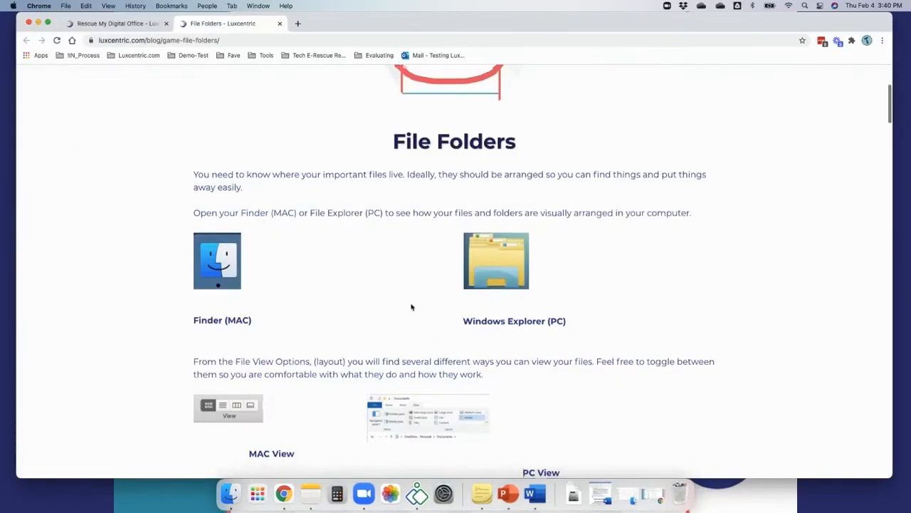
{"action": "scroll", "coordinate": [411, 304], "scroll_direction": "down", "scroll_amount": 10}
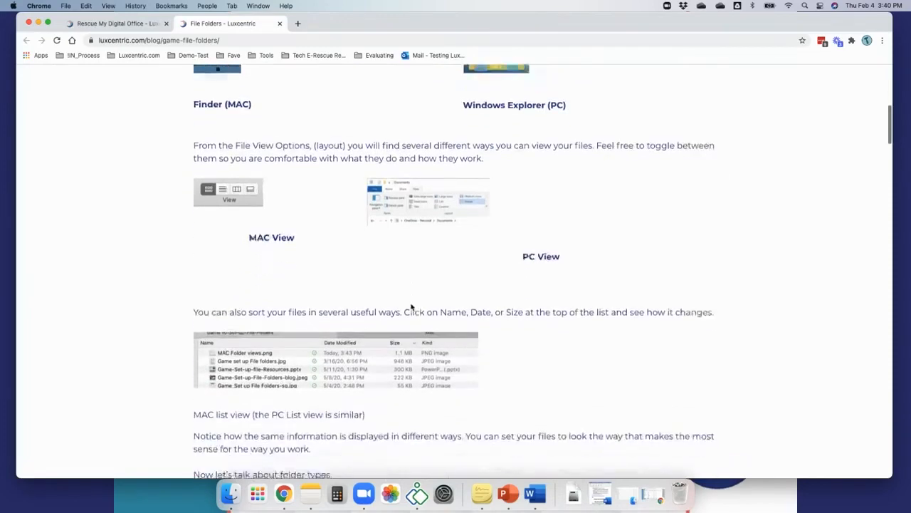
{"action": "scroll", "coordinate": [411, 304], "scroll_direction": "down", "scroll_amount": 5}
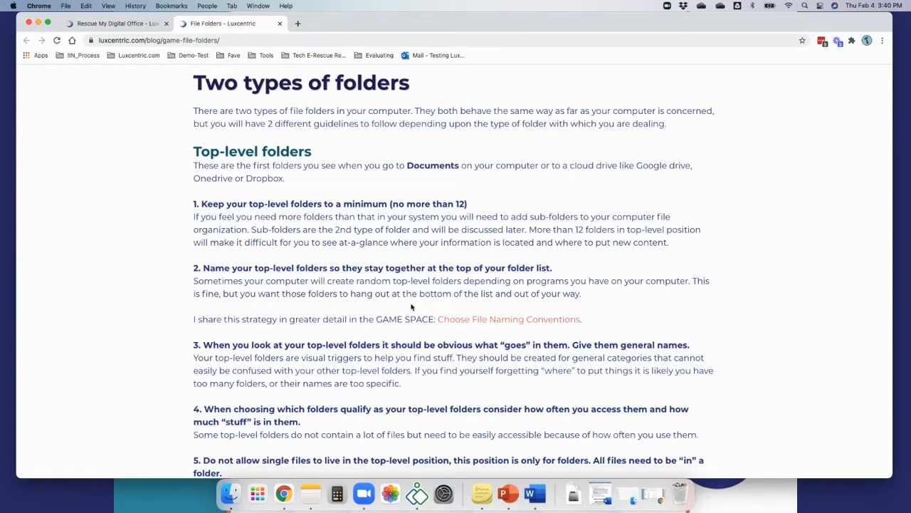
{"action": "scroll", "coordinate": [411, 306], "scroll_direction": "down", "scroll_amount": 6}
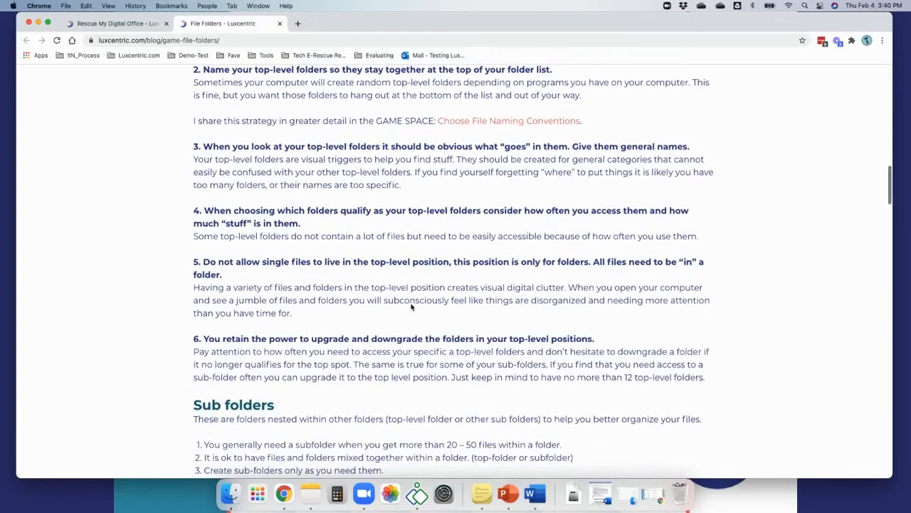
{"action": "scroll", "coordinate": [411, 306], "scroll_direction": "up", "scroll_amount": 3}
{"action": "scroll", "coordinate": [411, 306], "scroll_direction": "up", "scroll_amount": 3}
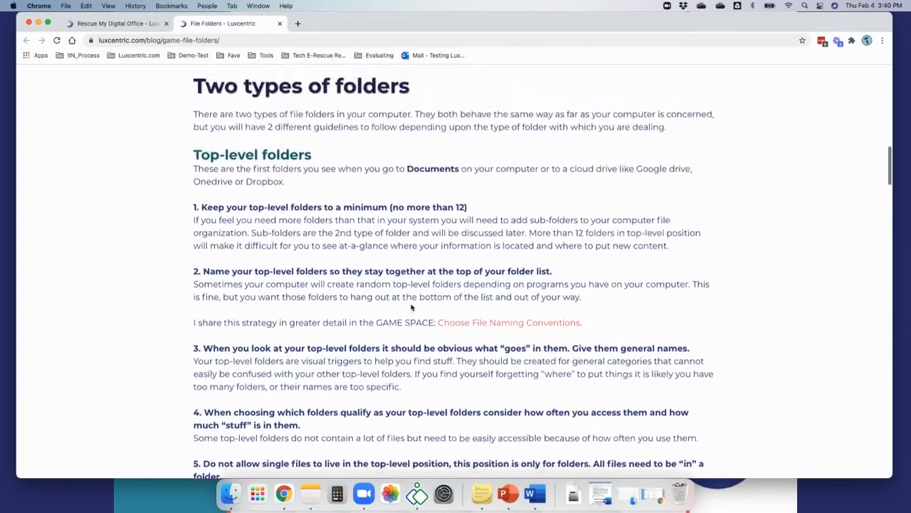
{"action": "scroll", "coordinate": [413, 299], "scroll_direction": "down", "scroll_amount": 3}
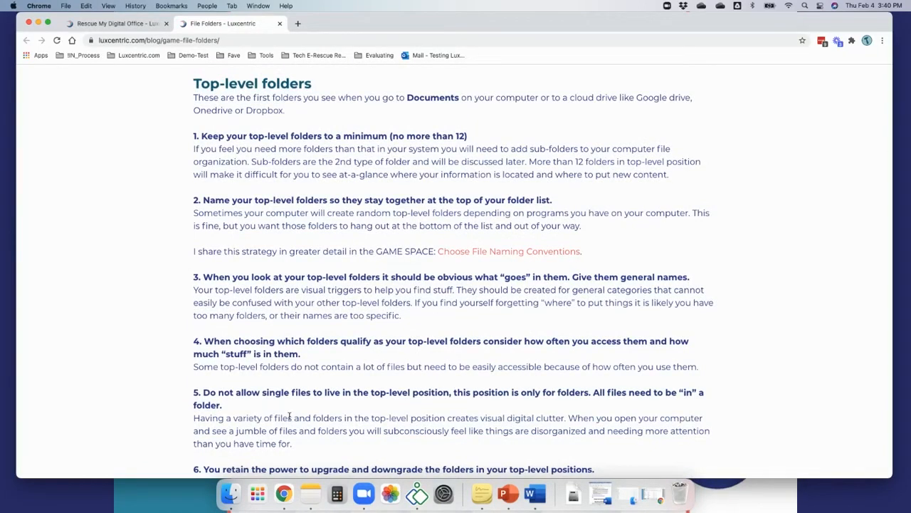
Switch back to Finder and view the iCloud Documents and Dropbox top-level folders before returning to OneDrive.
{"action": "left_click", "coordinate": [230, 493]}
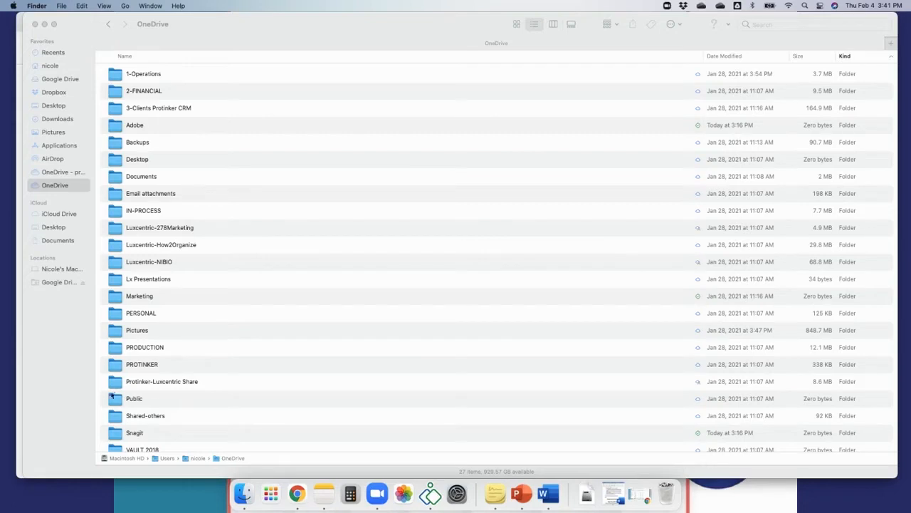
{"action": "left_click", "coordinate": [43, 187]}
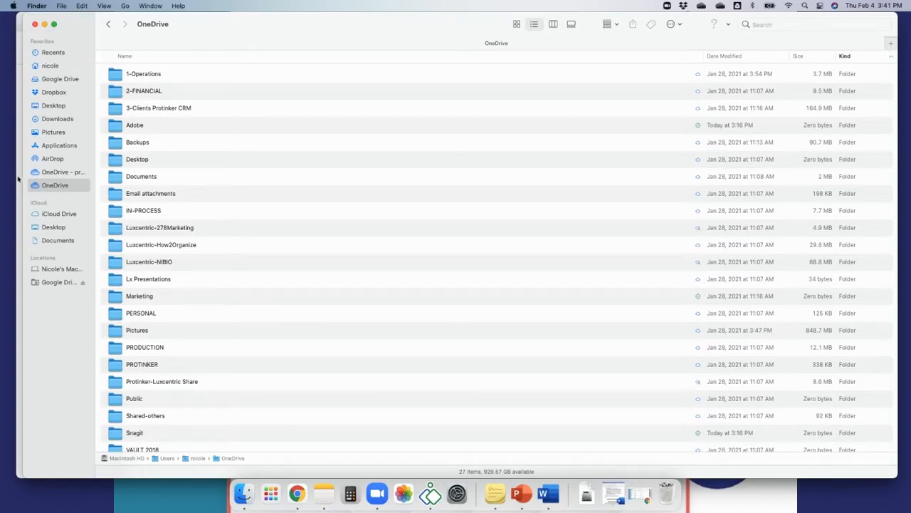
{"action": "left_click", "coordinate": [59, 243]}
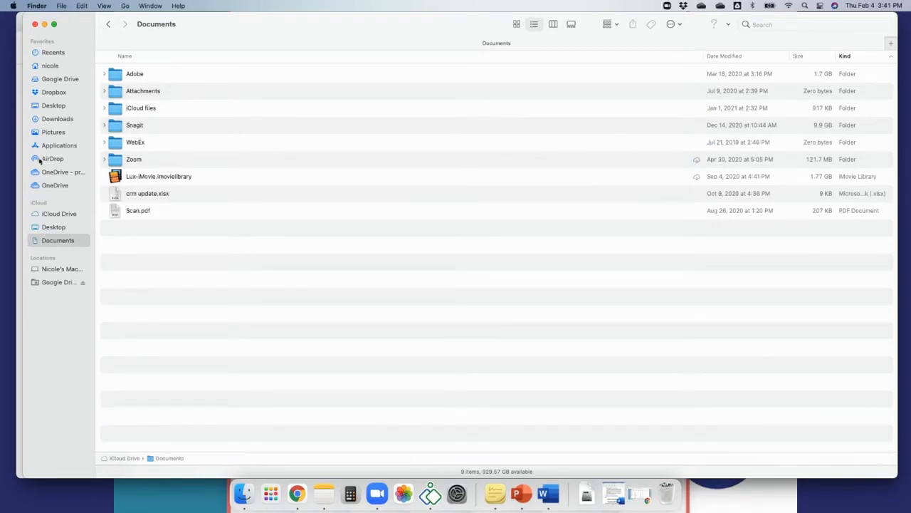
{"action": "left_click", "coordinate": [44, 93]}
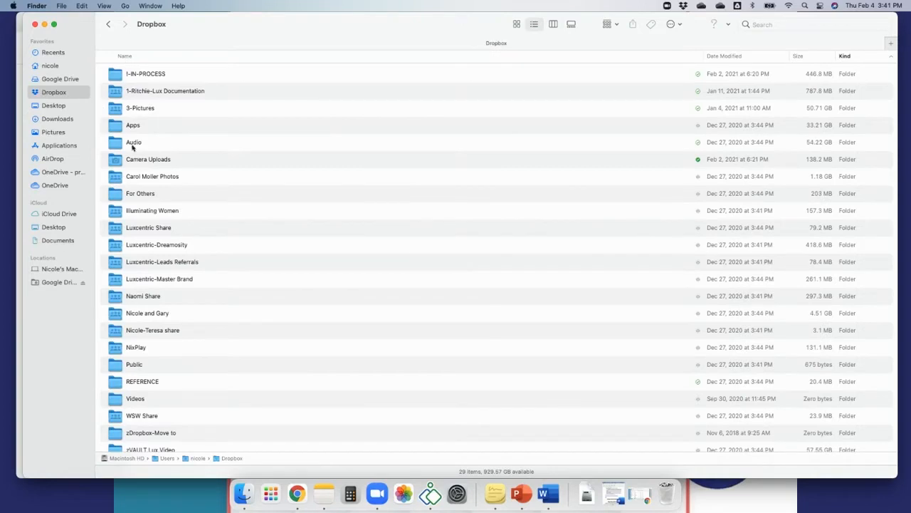
{"action": "left_click", "coordinate": [47, 186]}
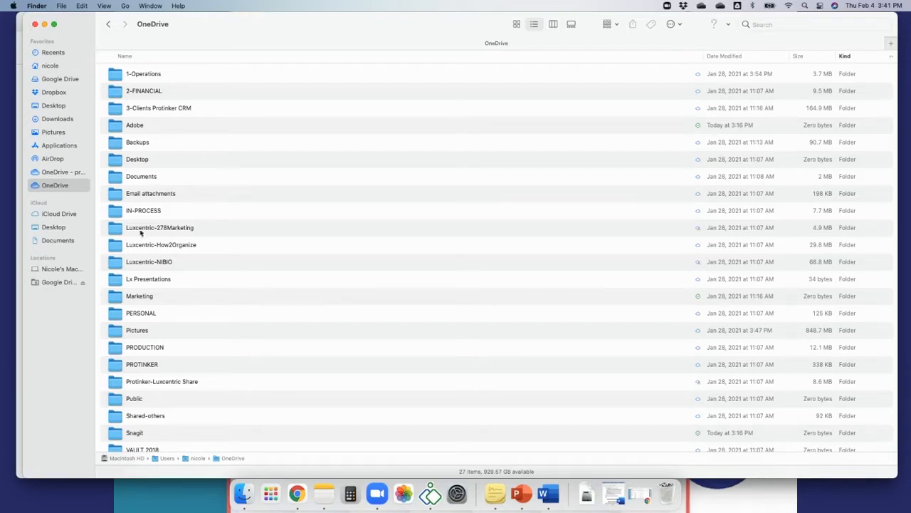
Look through the whole OneDrive list to examine its top-level folders and the loose files among them.
{"action": "scroll", "coordinate": [231, 361], "scroll_direction": "down", "scroll_amount": 5}
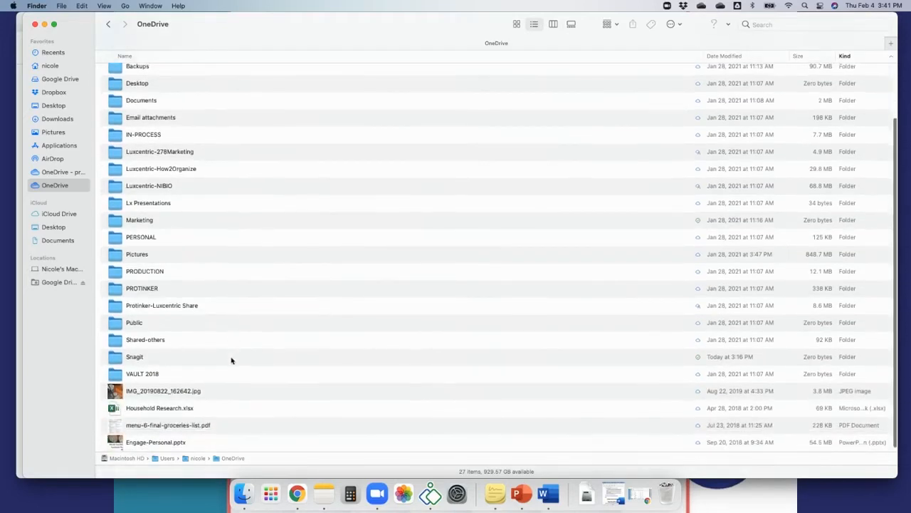
{"action": "scroll", "coordinate": [230, 360], "scroll_direction": "up", "scroll_amount": 5}
{"action": "scroll", "coordinate": [197, 324], "scroll_direction": "down", "scroll_amount": 5}
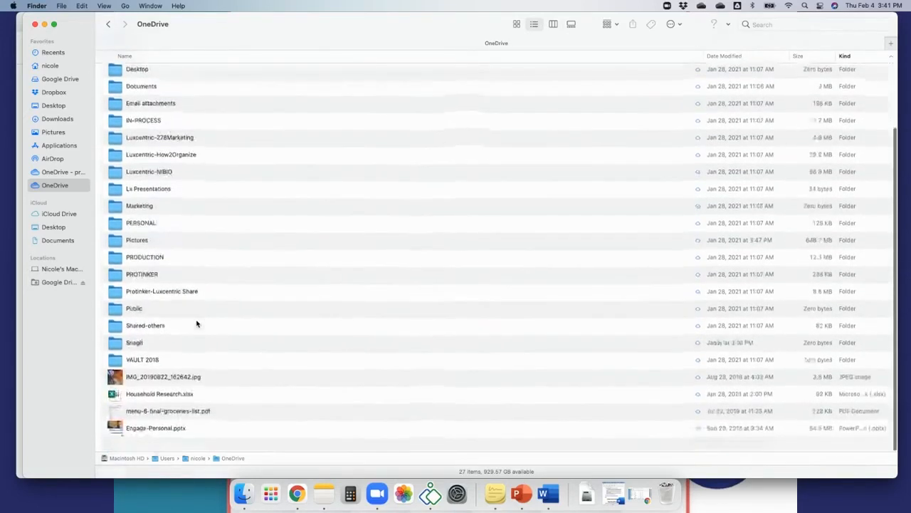
{"action": "scroll", "coordinate": [196, 324], "scroll_direction": "up", "scroll_amount": 5}
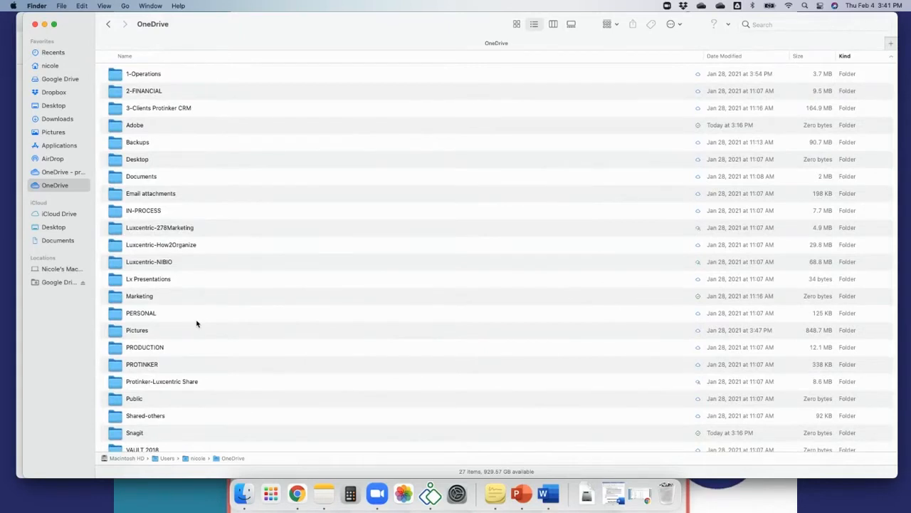
{"action": "scroll", "coordinate": [145, 355], "scroll_direction": "down", "scroll_amount": 1}
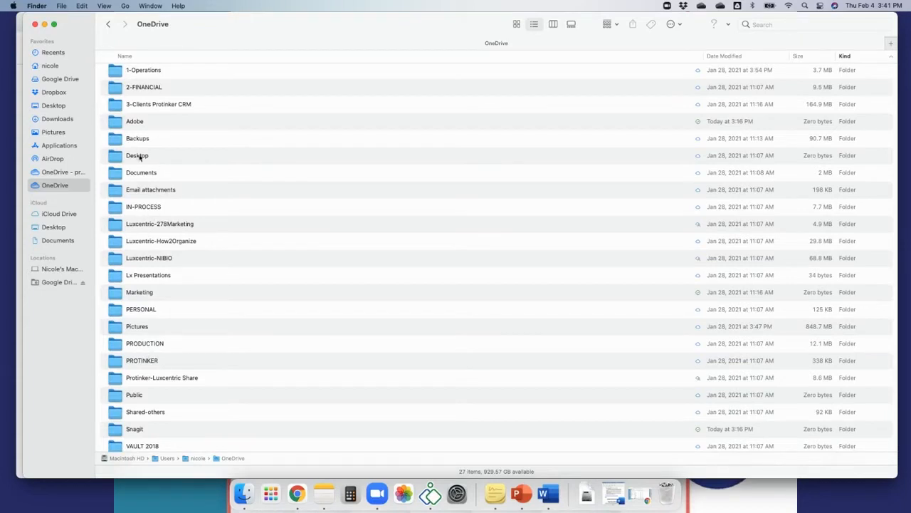
{"action": "scroll", "coordinate": [142, 193], "scroll_direction": "down", "scroll_amount": 3}
{"action": "scroll", "coordinate": [142, 194], "scroll_direction": "up", "scroll_amount": 3}
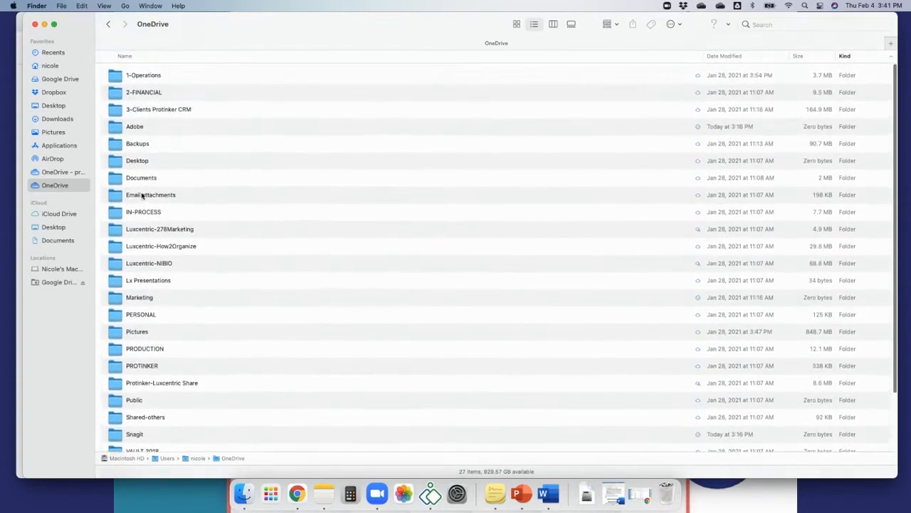
{"action": "scroll", "coordinate": [143, 196], "scroll_direction": "down", "scroll_amount": 5}
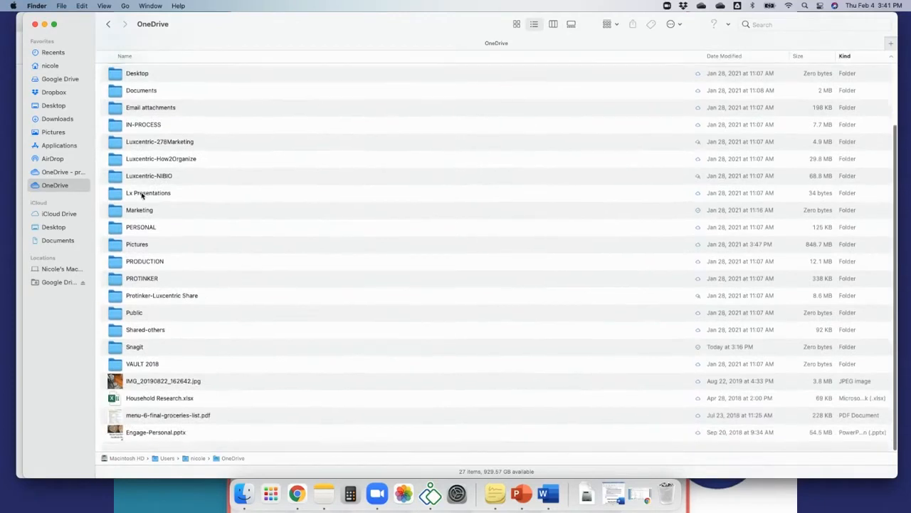
Recheck the OneDrive list from the numbered folders down to the loose files at its end.
{"action": "scroll", "coordinate": [142, 196], "scroll_direction": "up", "scroll_amount": 5}
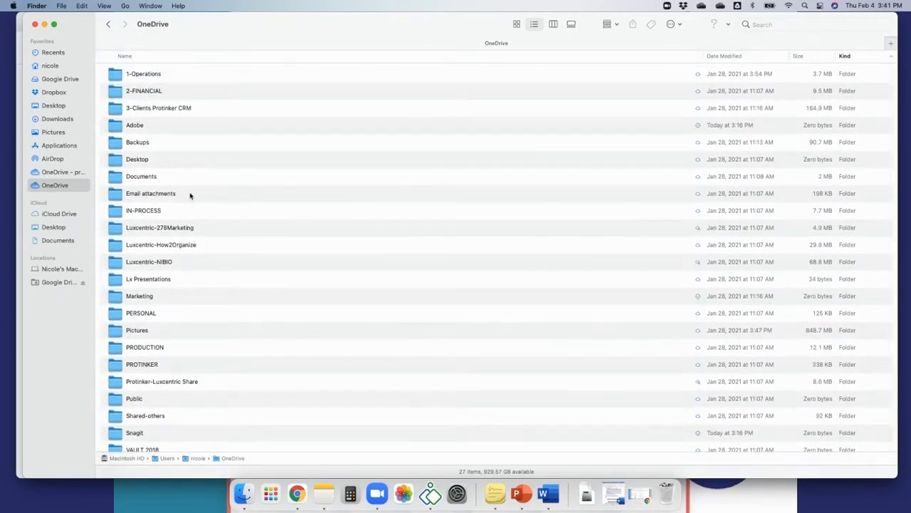
{"action": "scroll", "coordinate": [192, 196], "scroll_direction": "down", "scroll_amount": 3}
{"action": "scroll", "coordinate": [192, 195], "scroll_direction": "down", "scroll_amount": 2}
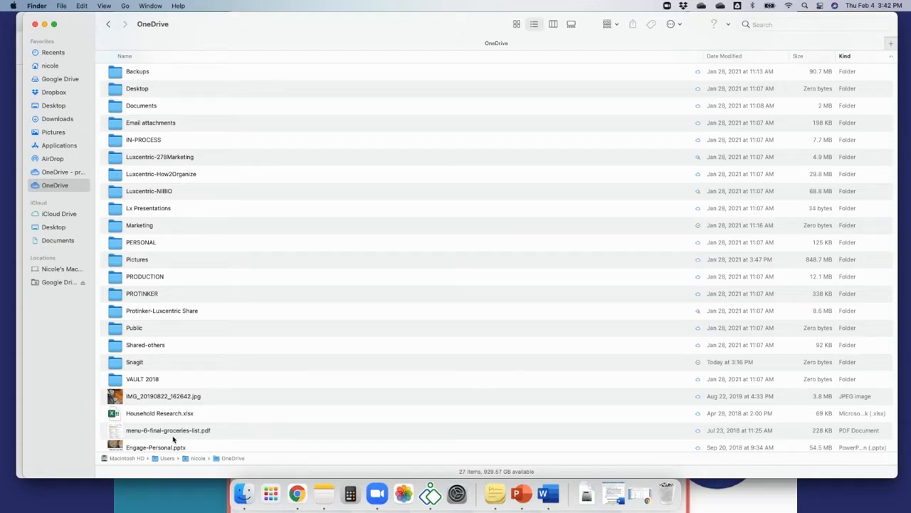
{"action": "scroll", "coordinate": [141, 239], "scroll_direction": "up", "scroll_amount": 1}
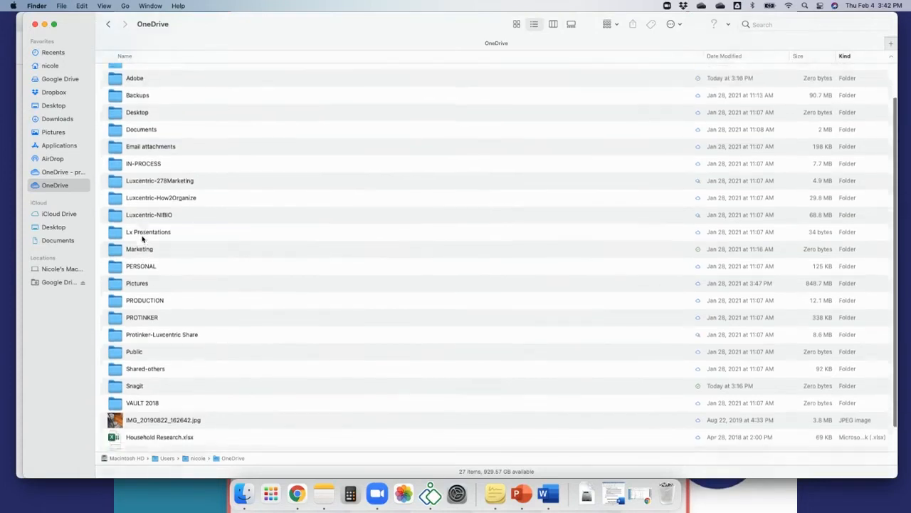
{"action": "scroll", "coordinate": [142, 239], "scroll_direction": "down", "scroll_amount": 2}
{"action": "scroll", "coordinate": [141, 239], "scroll_direction": "up", "scroll_amount": 3}
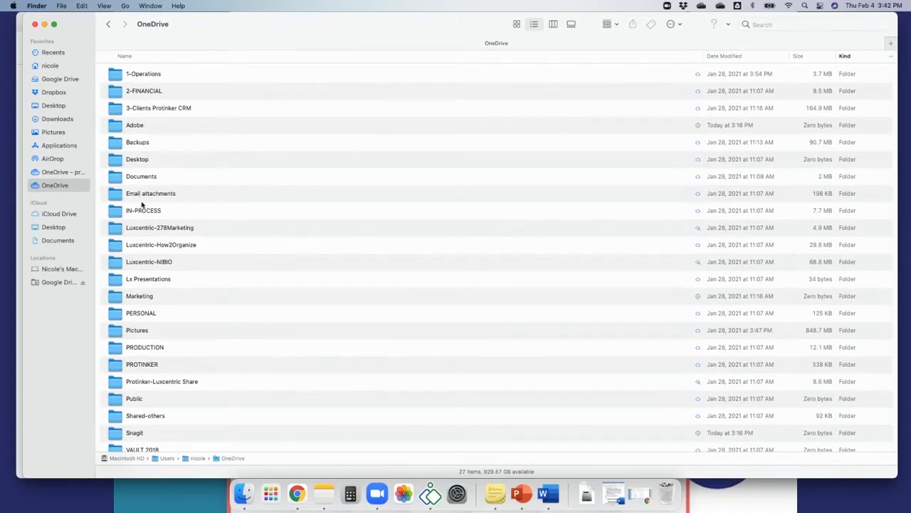
Open the OneDrive Pictures folder to view its monthly subfolders, and return to the OneDrive folder list.
{"action": "scroll", "coordinate": [165, 226], "scroll_direction": "down", "scroll_amount": 1}
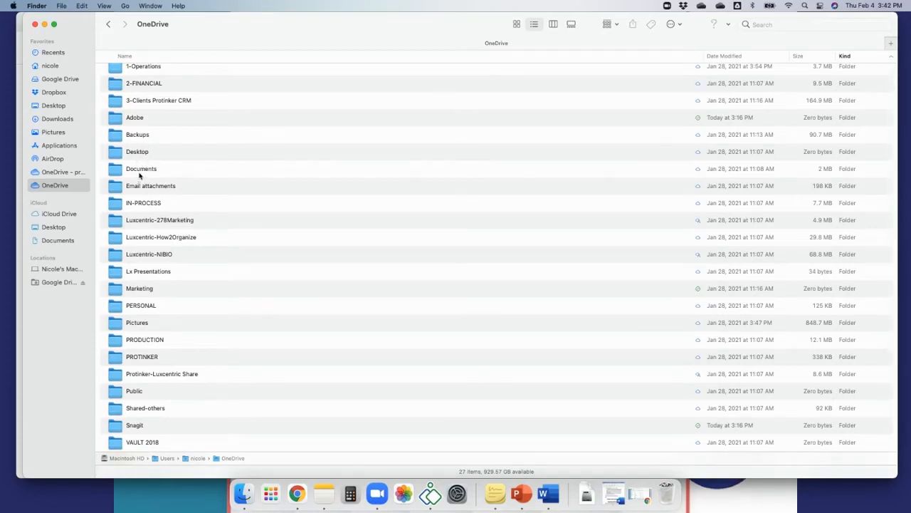
{"action": "double_click", "coordinate": [136, 323]}
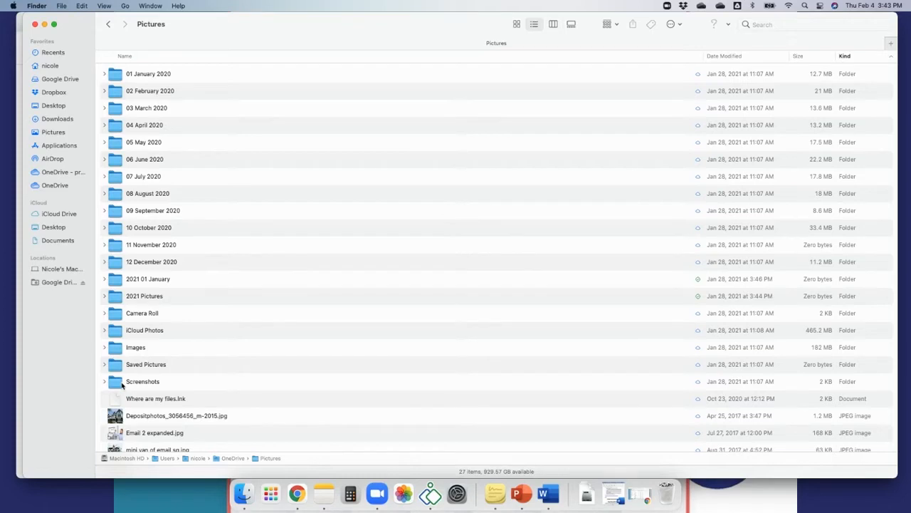
{"action": "left_click", "coordinate": [106, 25]}
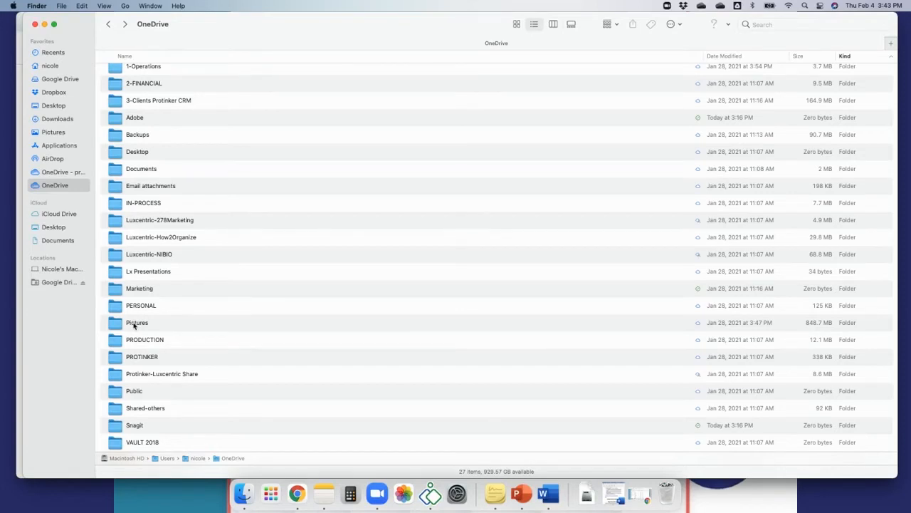
{"action": "scroll", "coordinate": [133, 325], "scroll_direction": "up", "scroll_amount": 1}
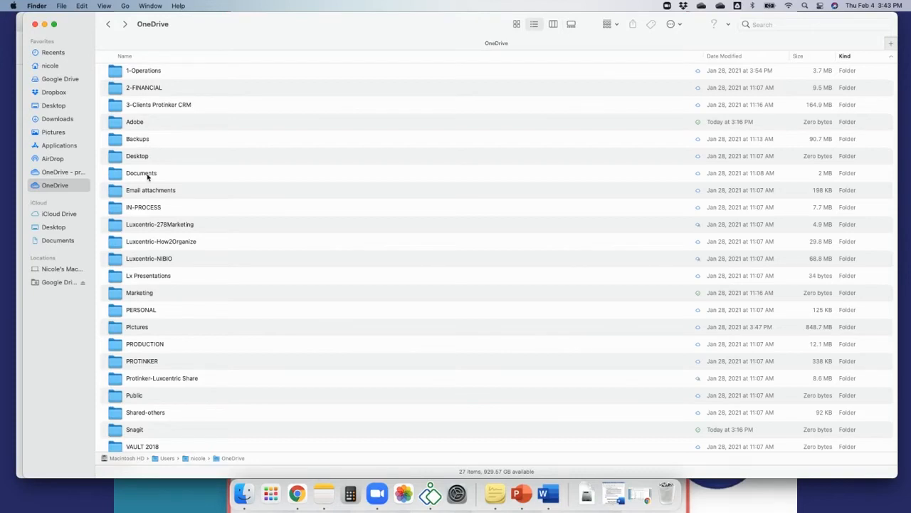
Highlight Lx Presentations and Marketing, and compare them with the numbered folders 1-Operations, 2-FINANCIAL and 3-Clients Protinker CRM.
{"action": "left_click", "coordinate": [133, 279]}
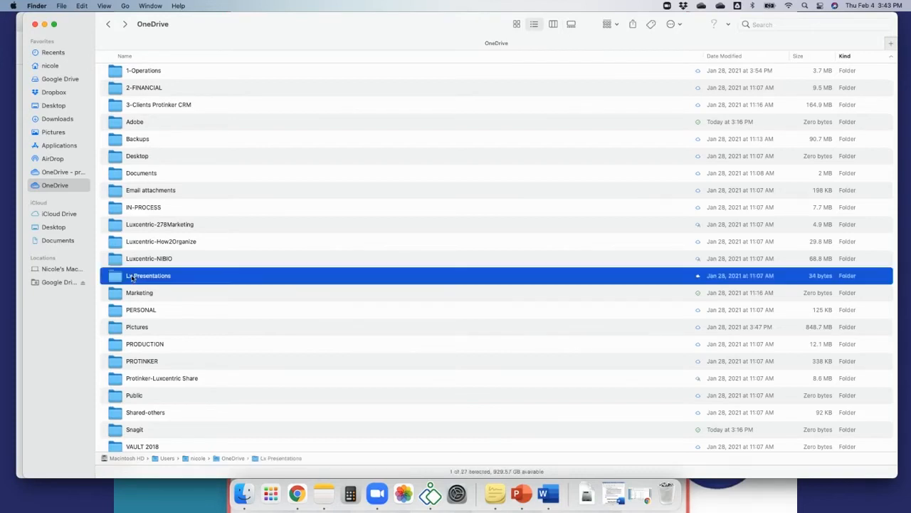
{"action": "left_click", "coordinate": [133, 297]}
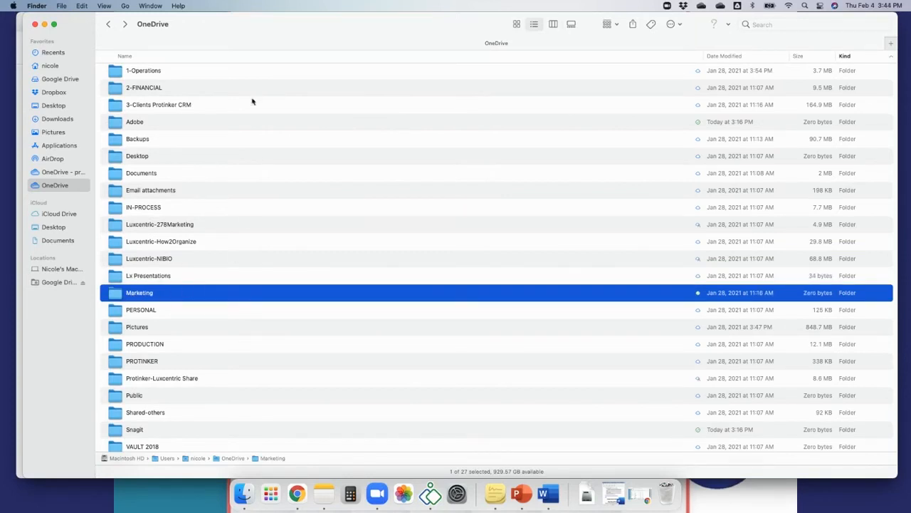
{"action": "left_click", "coordinate": [135, 74]}
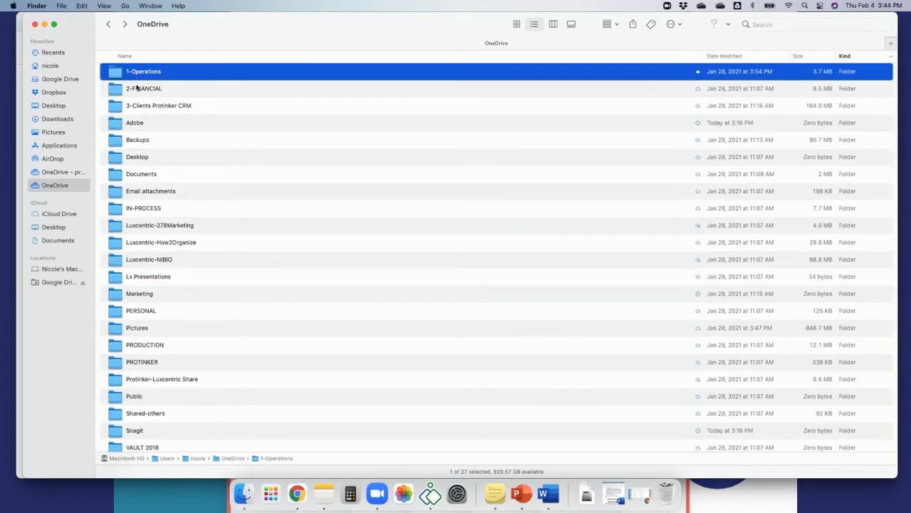
{"action": "left_click", "coordinate": [139, 89]}
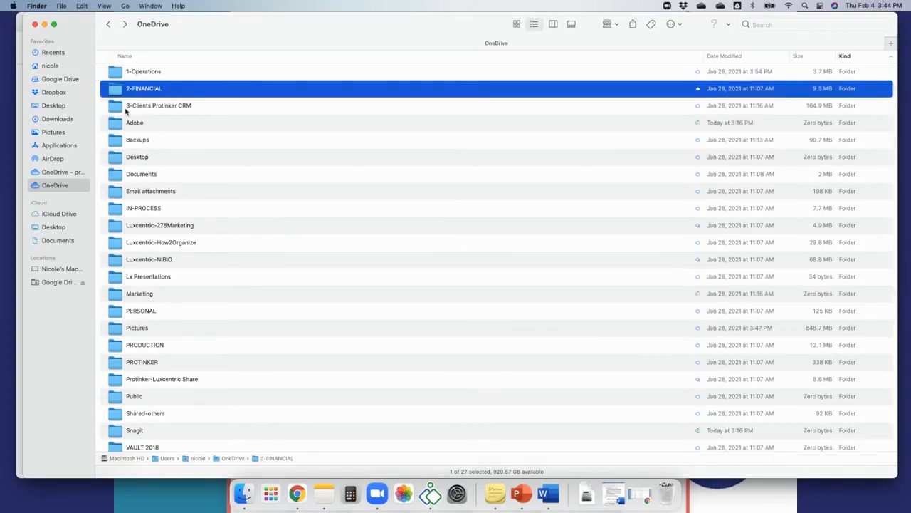
{"action": "left_click", "coordinate": [129, 112]}
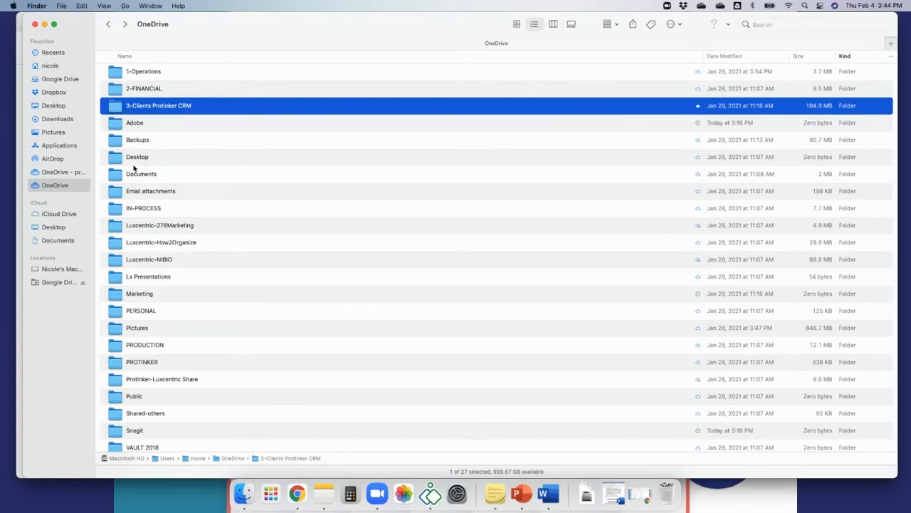
Rename the Marketing folder in OneDrive as 4-Marketing and check its place in the list.
{"action": "left_click", "coordinate": [131, 296]}
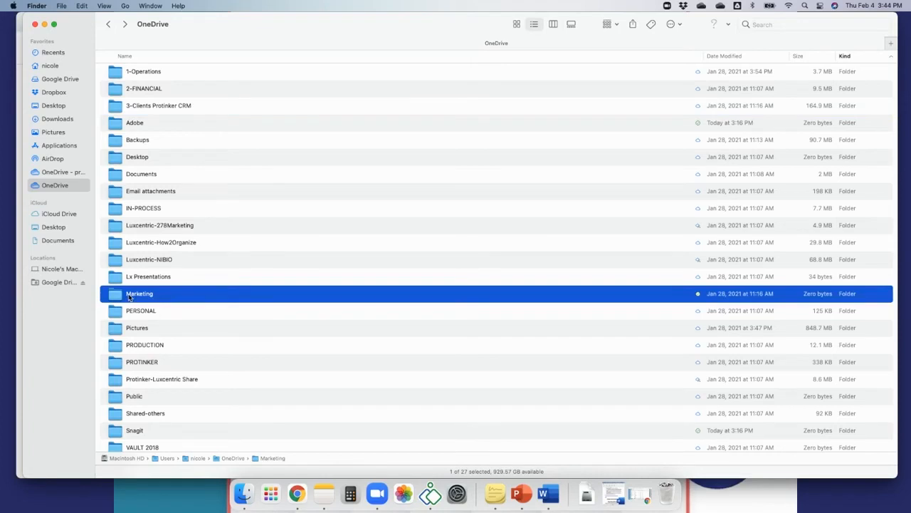
{"action": "right_click", "coordinate": [130, 297]}
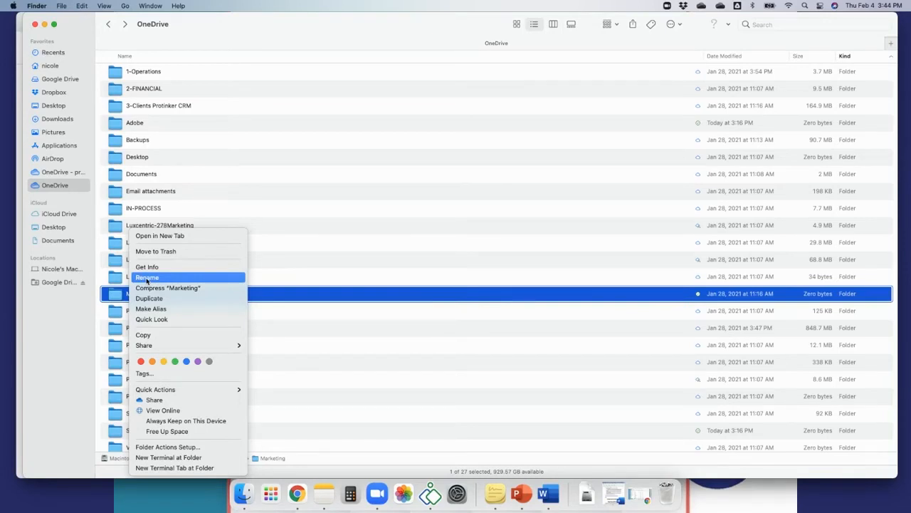
{"action": "left_click", "coordinate": [148, 277]}
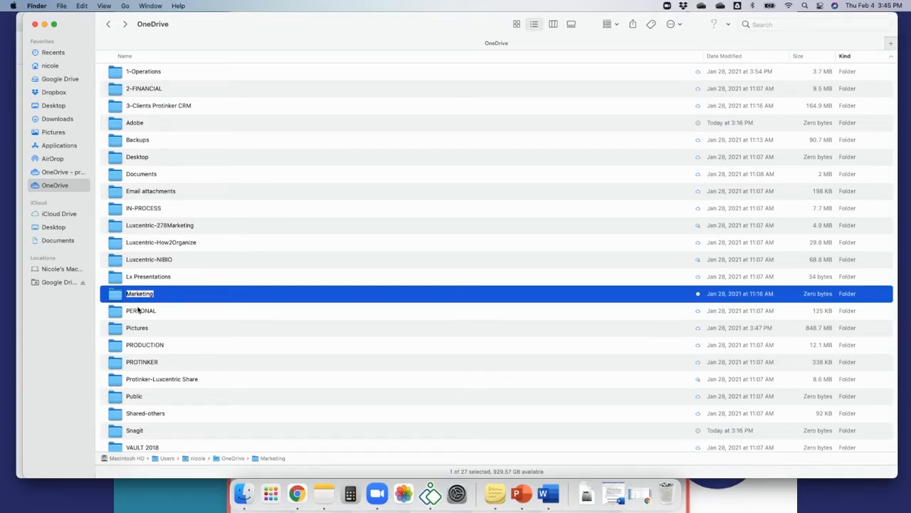
{"action": "type", "text": "4-"}
{"action": "key", "text": "Return"}
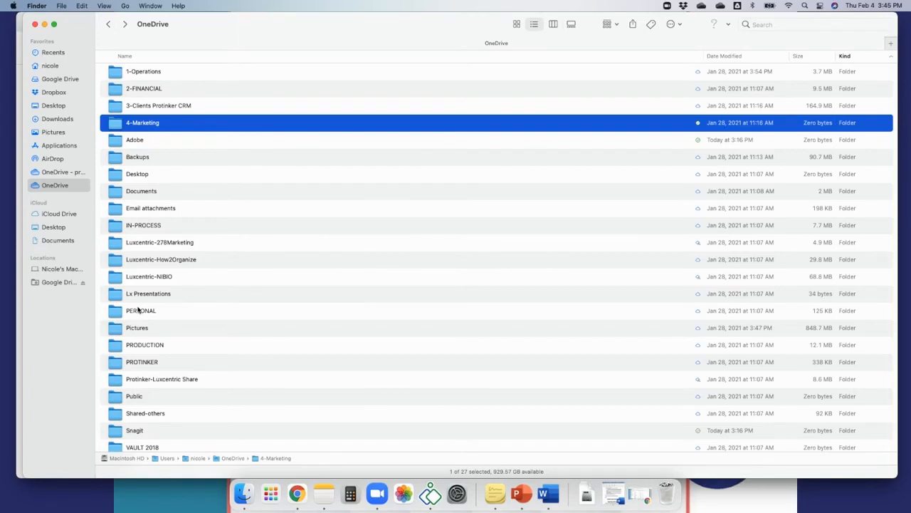
{"action": "scroll", "coordinate": [139, 309], "scroll_direction": "down", "scroll_amount": 3}
{"action": "scroll", "coordinate": [130, 189], "scroll_direction": "up", "scroll_amount": 3}
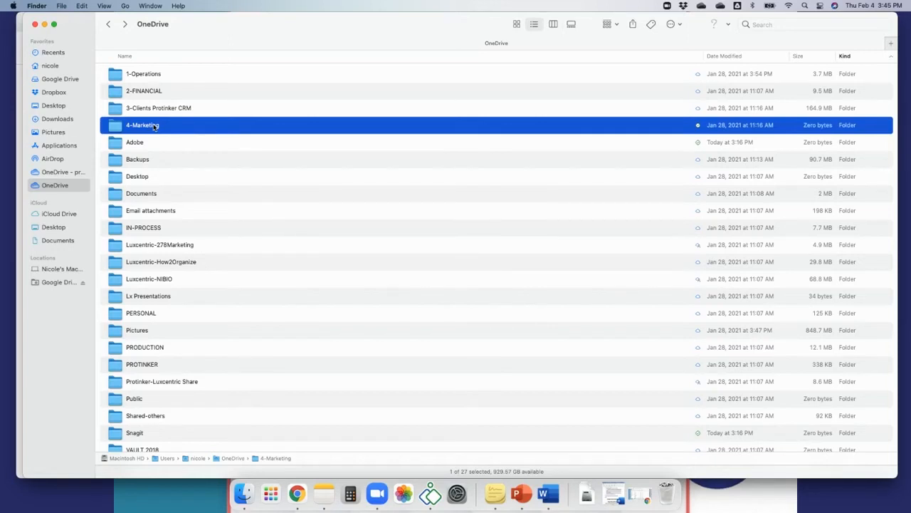
Rename the IN-PROCESS folder in OneDrive as 0-IN-PROCESS so that it sorts ahead of the other numbered folders.
{"action": "left_click", "coordinate": [133, 145]}
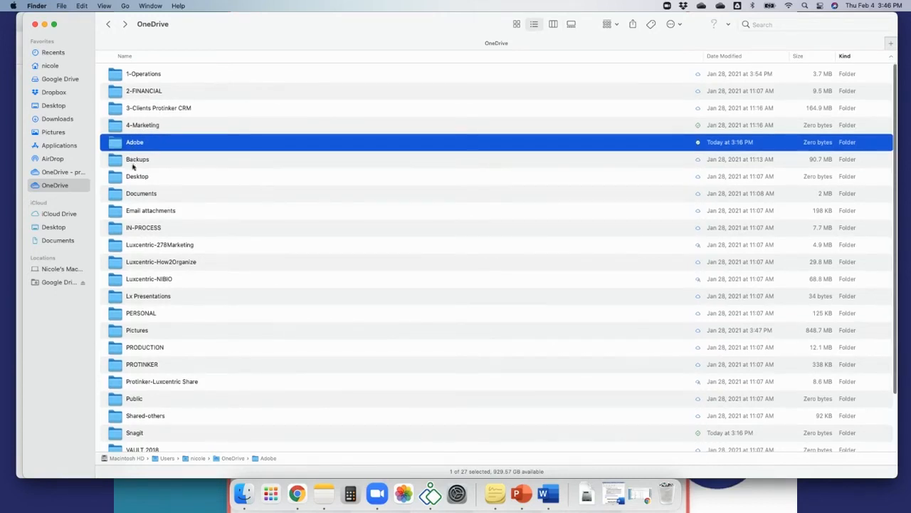
{"action": "scroll", "coordinate": [136, 167], "scroll_direction": "down", "scroll_amount": 1}
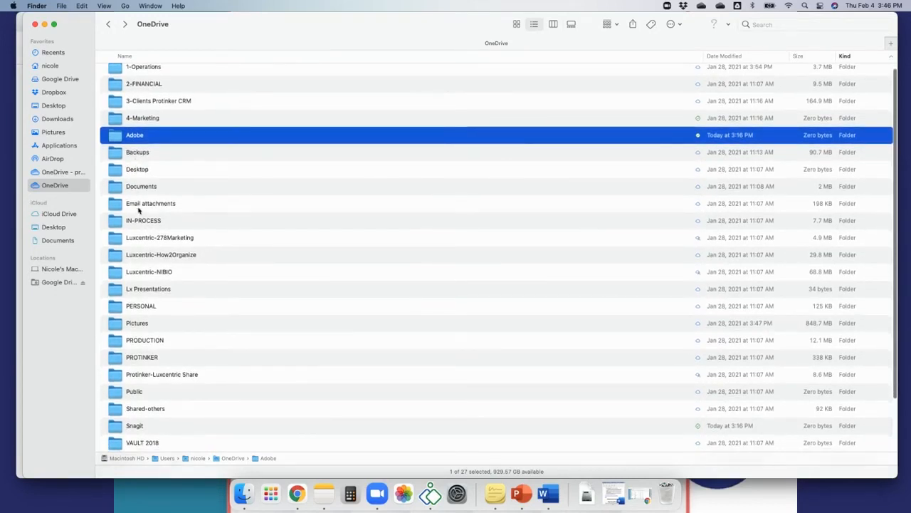
{"action": "scroll", "coordinate": [140, 237], "scroll_direction": "up", "scroll_amount": 1}
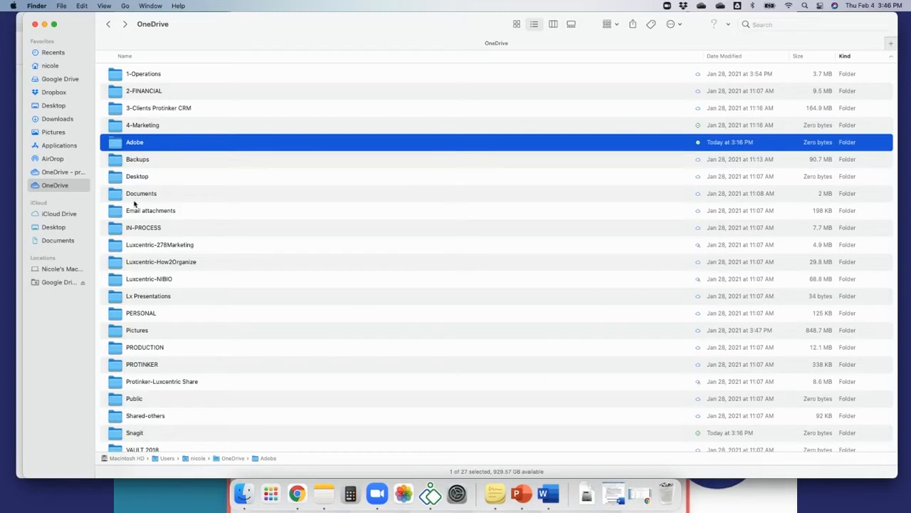
{"action": "left_click", "coordinate": [131, 230]}
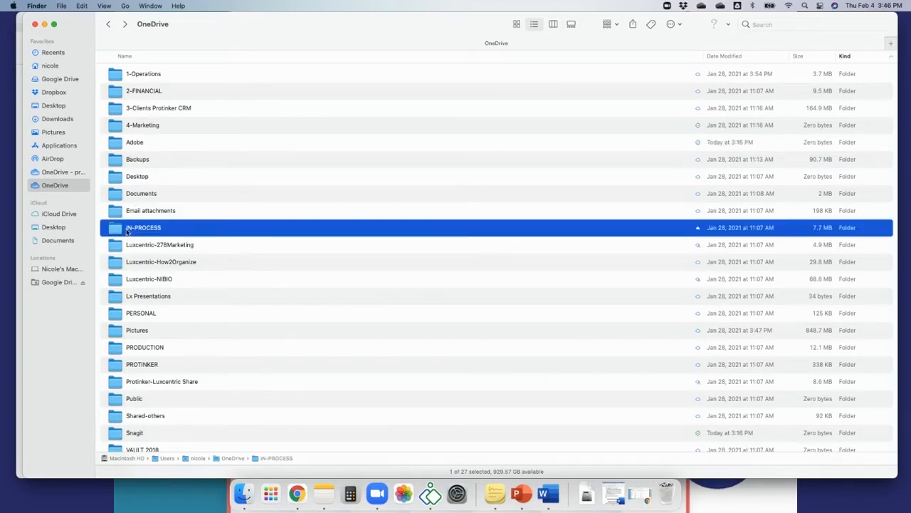
{"action": "left_click", "coordinate": [128, 231]}
{"action": "left_click", "coordinate": [126, 229]}
{"action": "type", "text": "0-"}
{"action": "key", "text": "Return"}
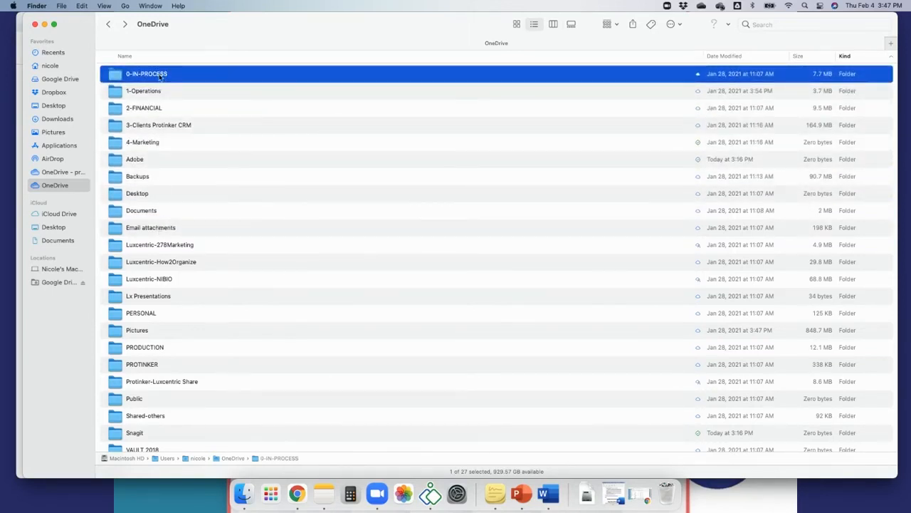
Highlight the Luxcentric-278Marketing, Luxcentric-How2Organize and Luxcentric-NIBIO folders to compare their shared name prefix.
{"action": "left_click", "coordinate": [134, 246]}
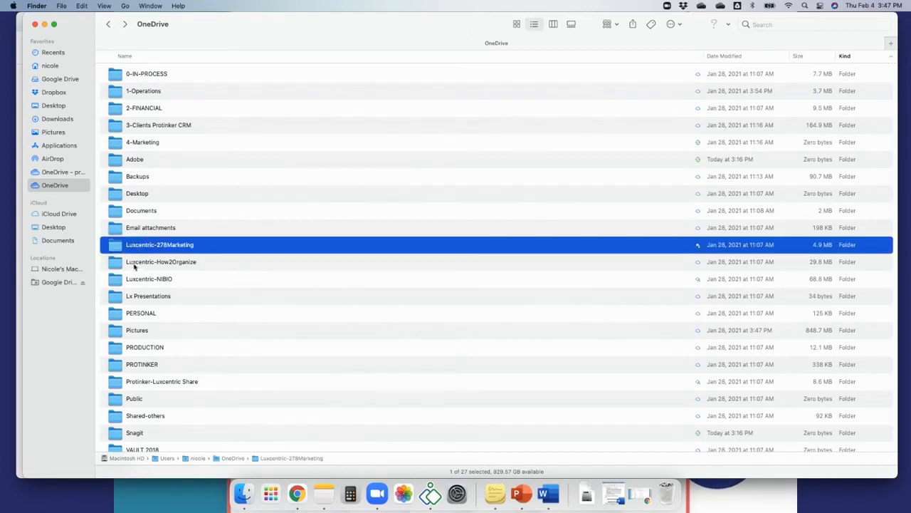
{"action": "left_click", "coordinate": [134, 263]}
{"action": "left_click", "coordinate": [135, 246]}
{"action": "left_click", "coordinate": [173, 245]}
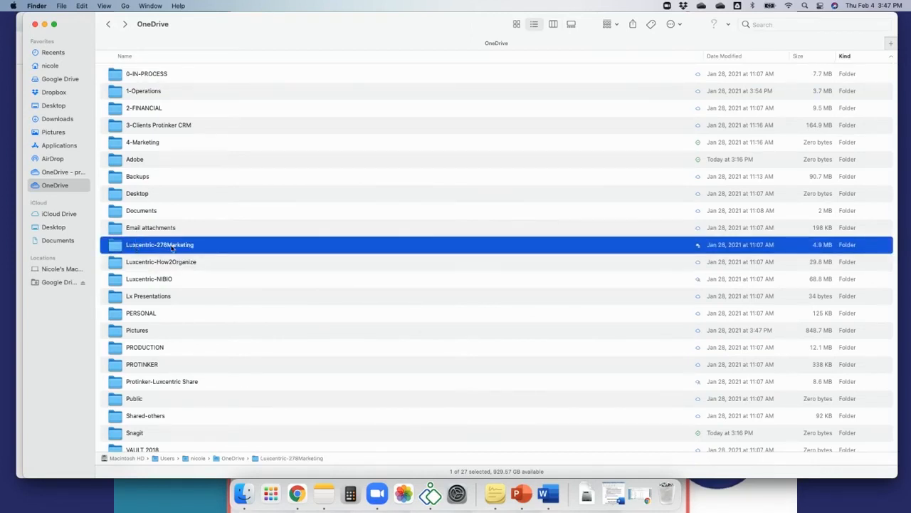
{"action": "left_click", "coordinate": [143, 264]}
{"action": "left_click", "coordinate": [150, 279]}
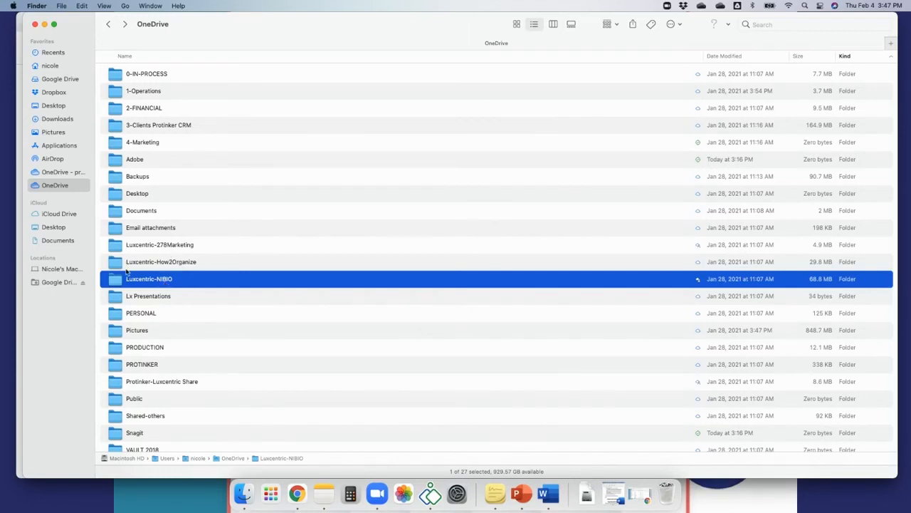
Move the Lx Presentations folder into the 4-Marketing folder and show that folder's contents.
{"action": "left_click", "coordinate": [169, 301]}
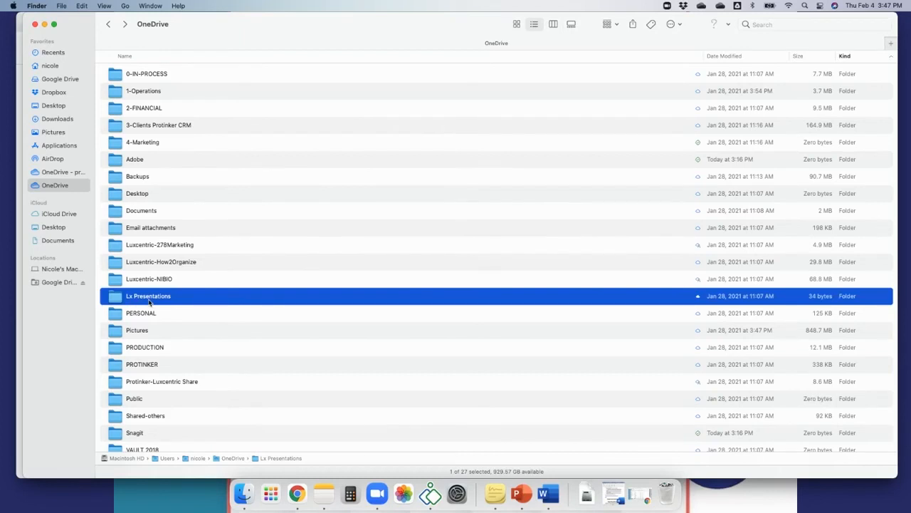
{"action": "left_click_drag", "start_coordinate": [150, 302], "coordinate": [148, 144]}
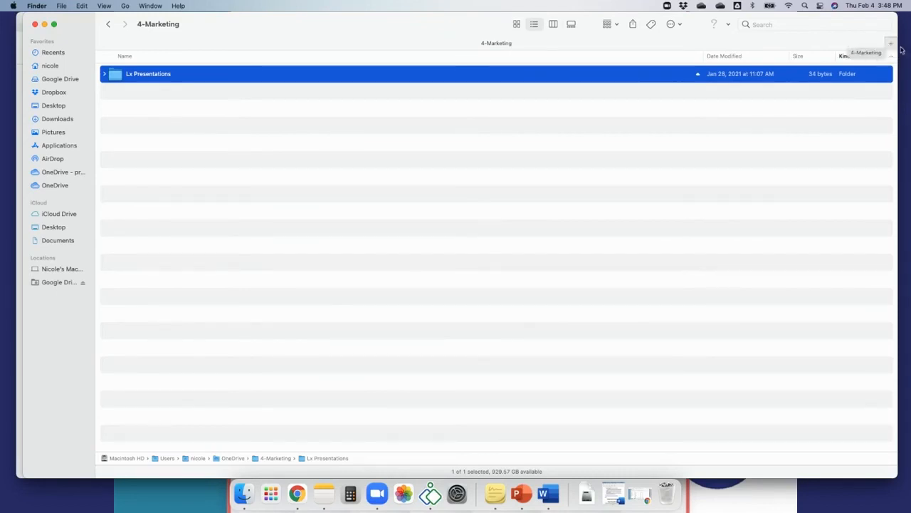
Hide the Finder window's tab bar, and show it again.
{"action": "left_click", "coordinate": [103, 6]}
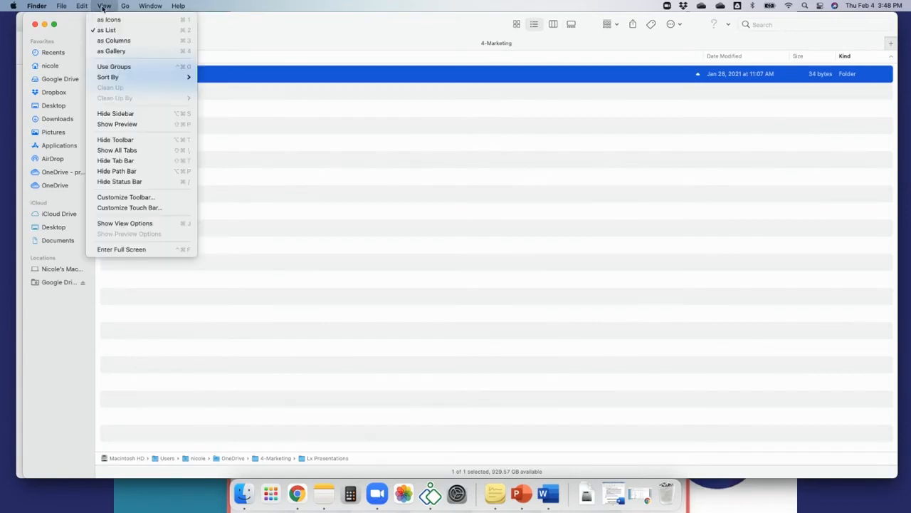
{"action": "left_click", "coordinate": [101, 161]}
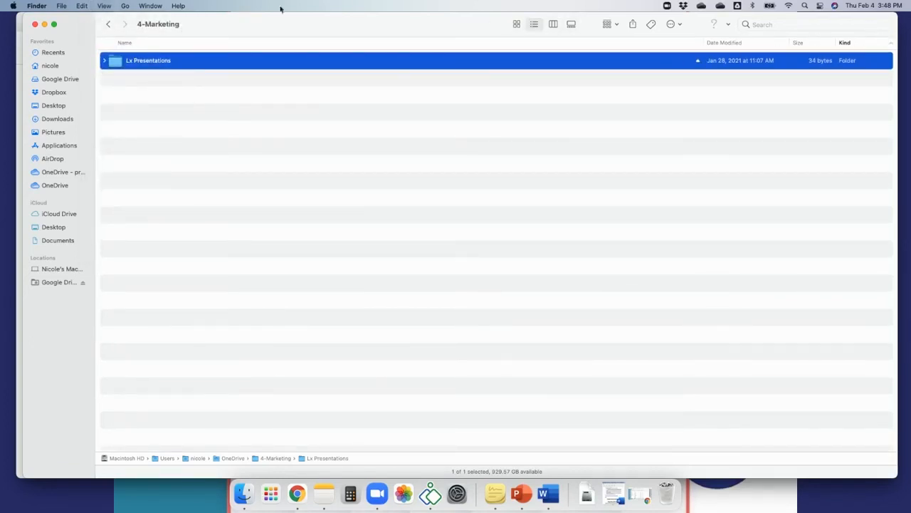
{"action": "left_click", "coordinate": [104, 7]}
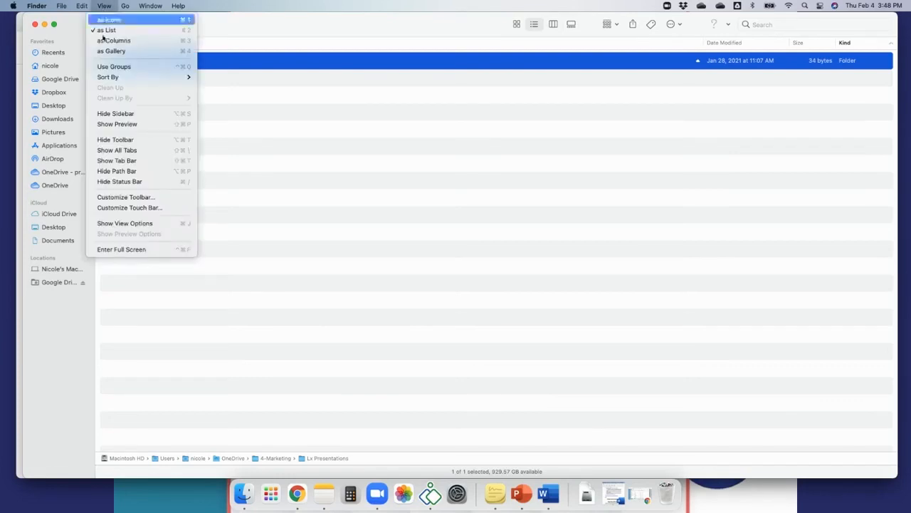
{"action": "left_click", "coordinate": [109, 163]}
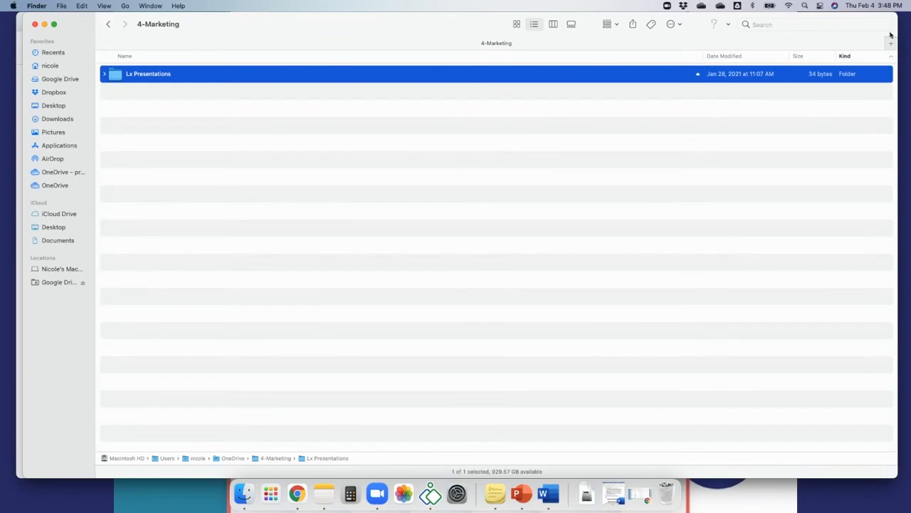
Open the OneDrive folder in a second Finder tab and return to the 4-Marketing tab.
{"action": "left_click", "coordinate": [891, 46]}
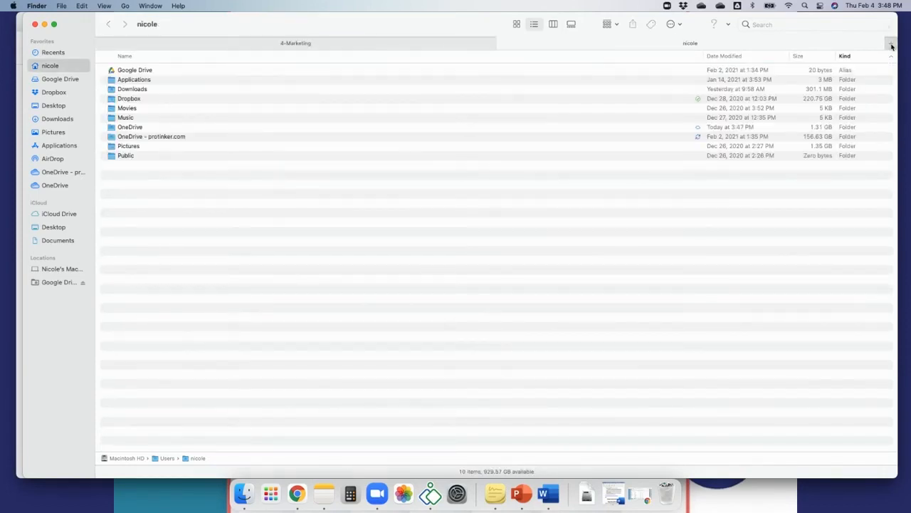
{"action": "double_click", "coordinate": [124, 127]}
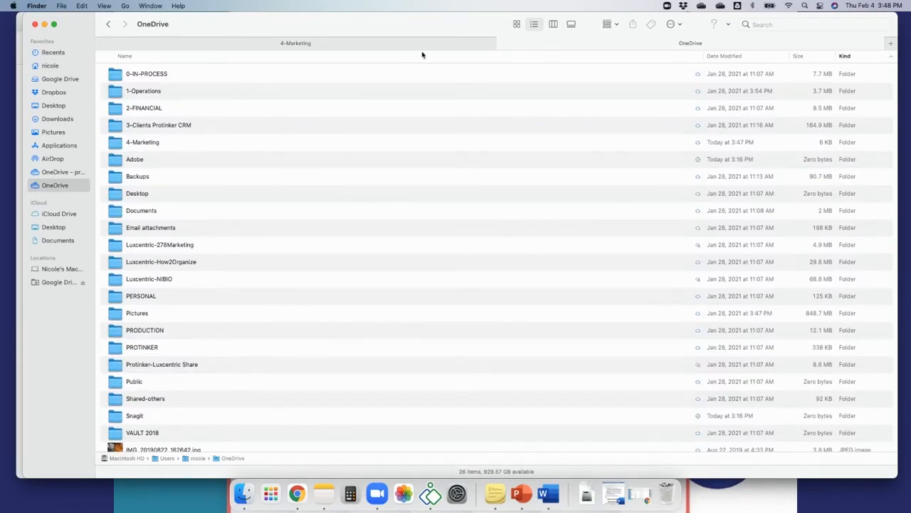
{"action": "left_click", "coordinate": [339, 48]}
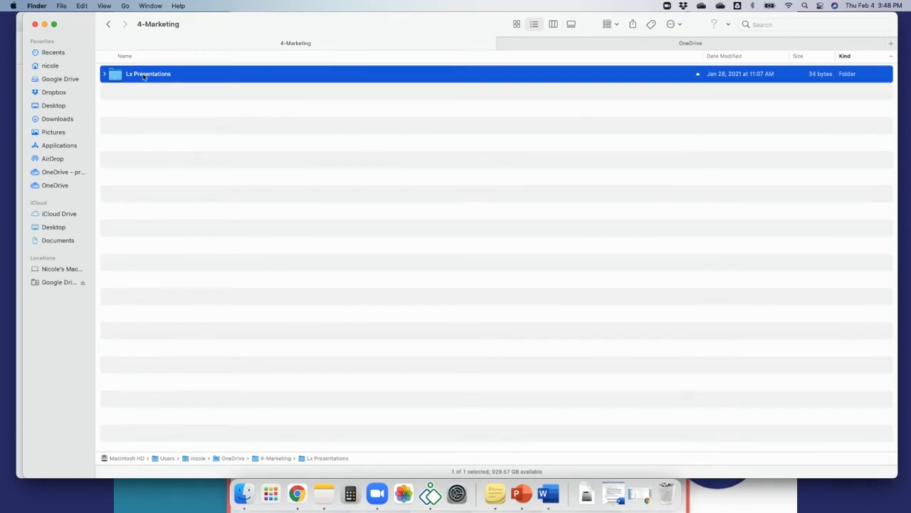
Move the Lx Presentations folder from 4-Marketing back to the OneDrive tab and select it there.
{"action": "left_click_drag", "start_coordinate": [143, 77], "coordinate": [574, 45]}
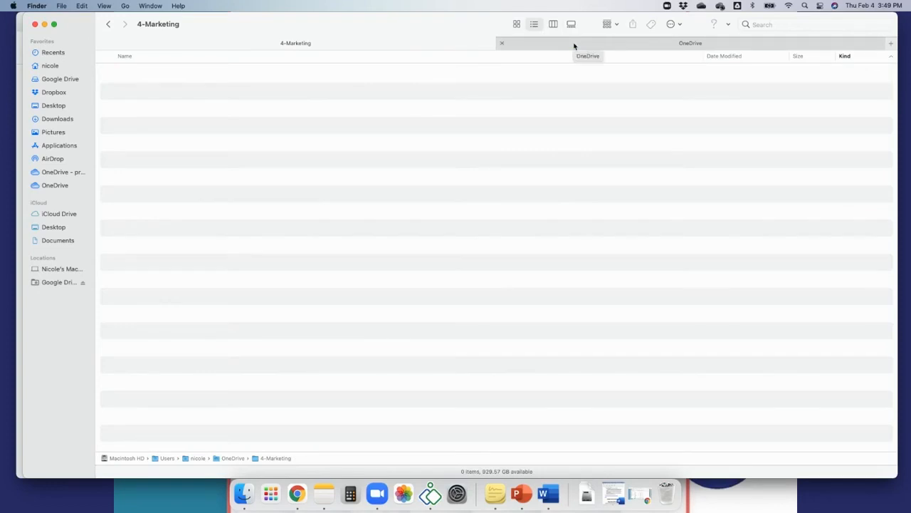
{"action": "left_click", "coordinate": [706, 46]}
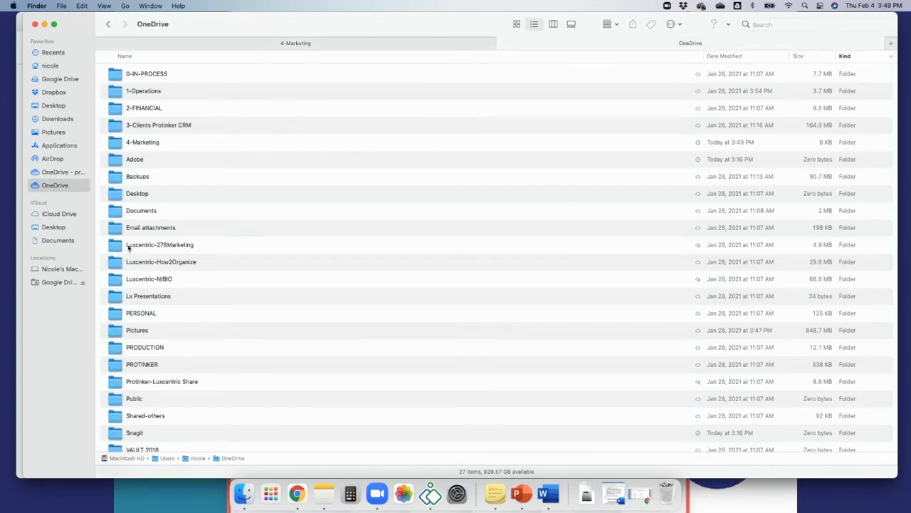
{"action": "left_click", "coordinate": [140, 299]}
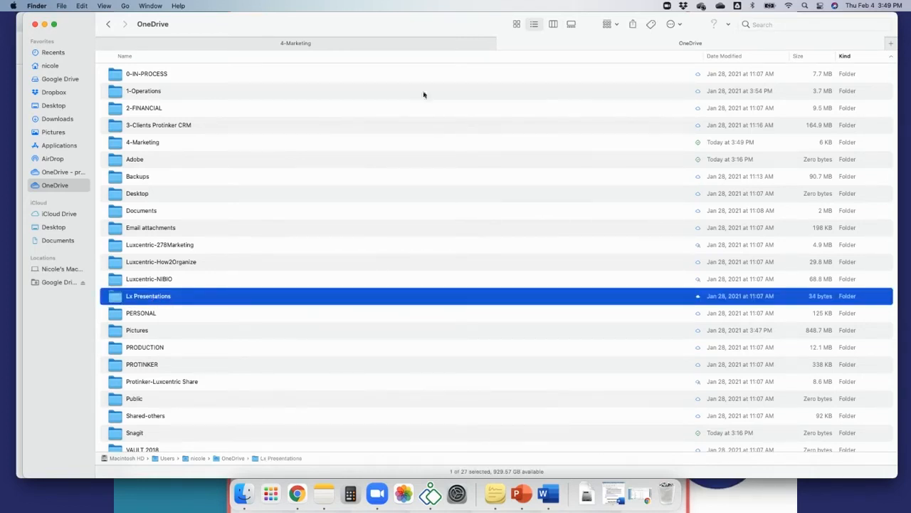
Reorder the tabs so OneDrive comes before 4-Marketing, and switch between the two tabs.
{"action": "left_click_drag", "start_coordinate": [649, 50], "coordinate": [417, 50]}
{"action": "left_click", "coordinate": [651, 48]}
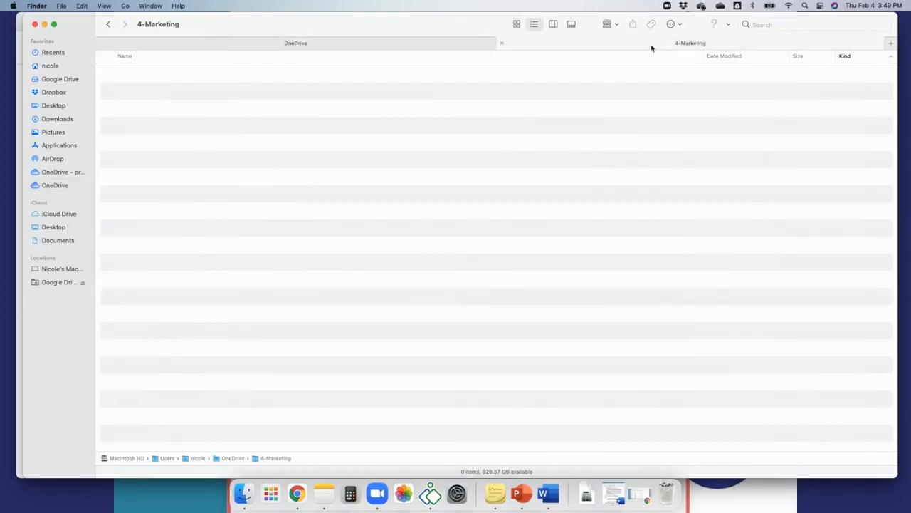
{"action": "left_click", "coordinate": [416, 48]}
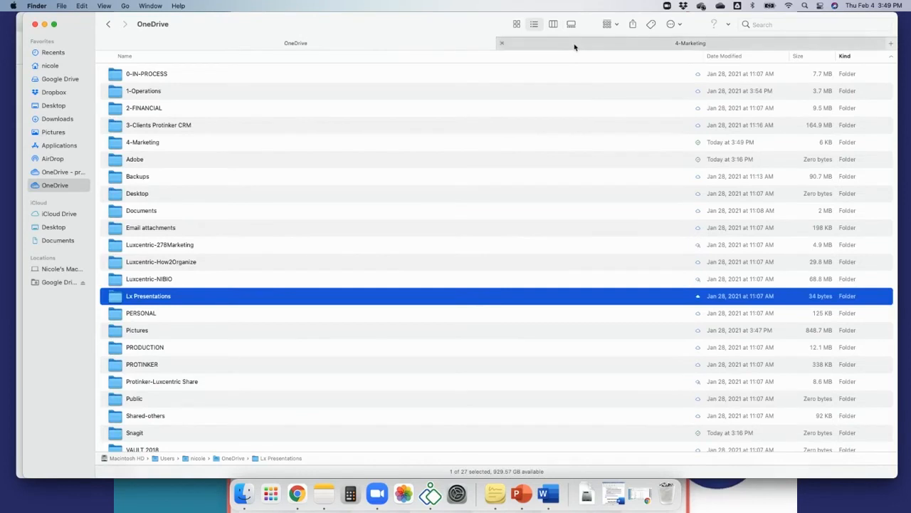
{"action": "left_click", "coordinate": [572, 48]}
Open a third tab showing the Pictures folder inside OneDrive.
{"action": "left_click", "coordinate": [891, 44]}
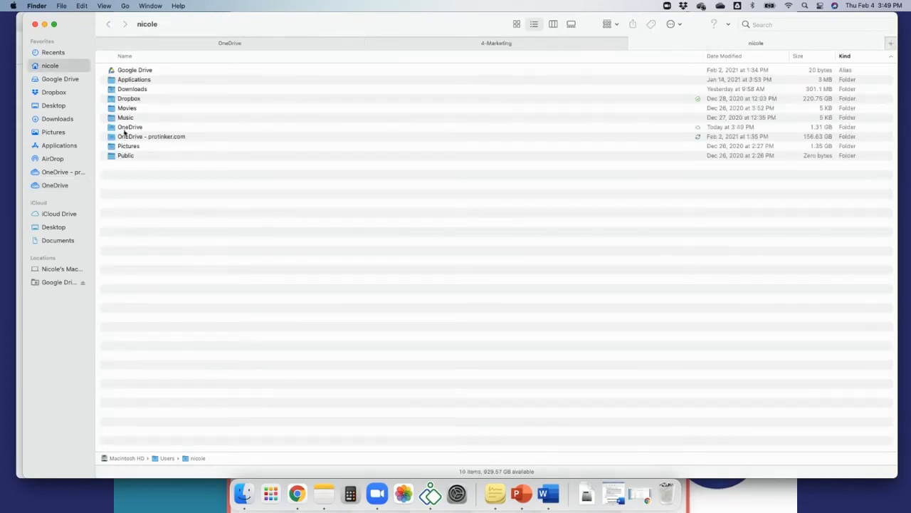
{"action": "double_click", "coordinate": [126, 128]}
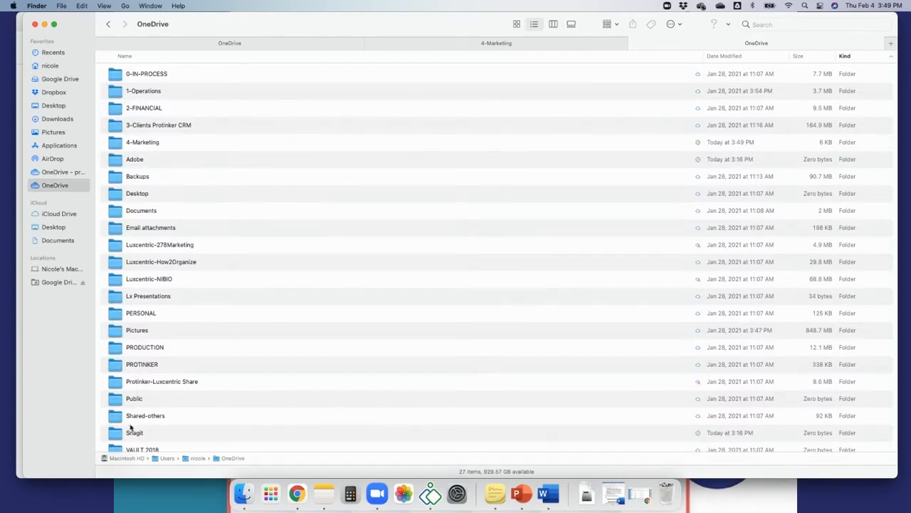
{"action": "double_click", "coordinate": [130, 332]}
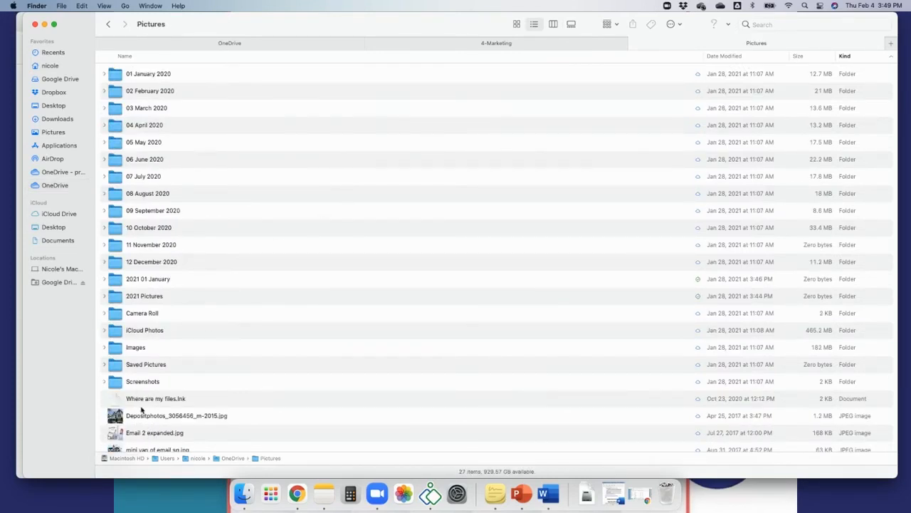
Highlight the loose image, Household Research.xlsx, groceries list PDF and Engage-Personal.pptx files at the end of the OneDrive folder.
{"action": "left_click", "coordinate": [254, 47]}
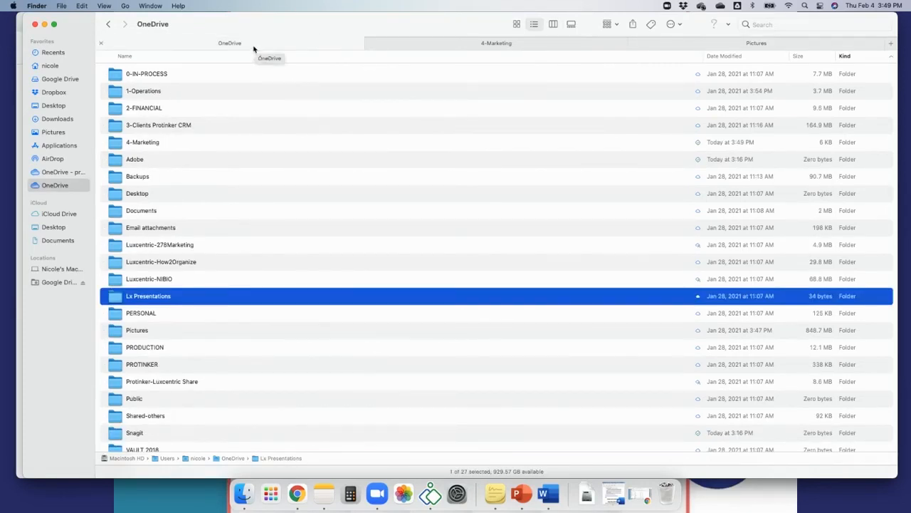
{"action": "scroll", "coordinate": [213, 216], "scroll_direction": "down", "scroll_amount": 5}
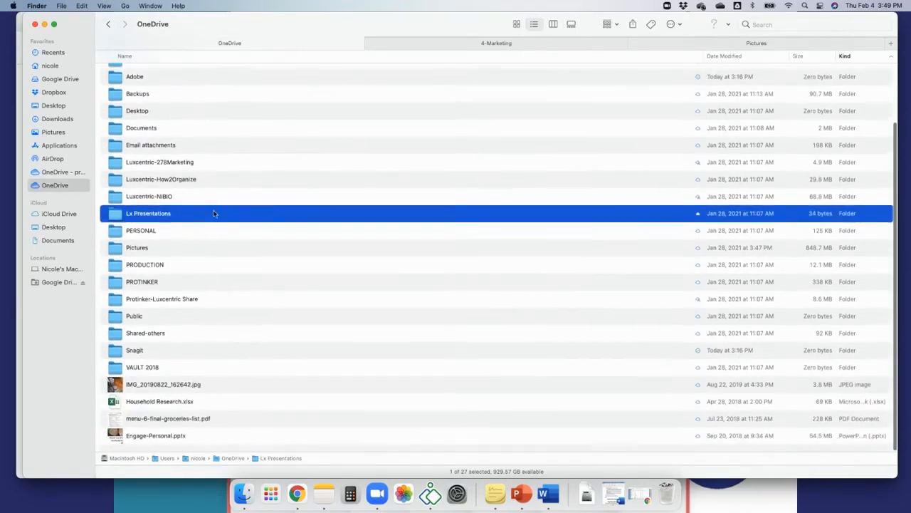
{"action": "left_click", "coordinate": [135, 389]}
{"action": "left_click", "coordinate": [136, 406]}
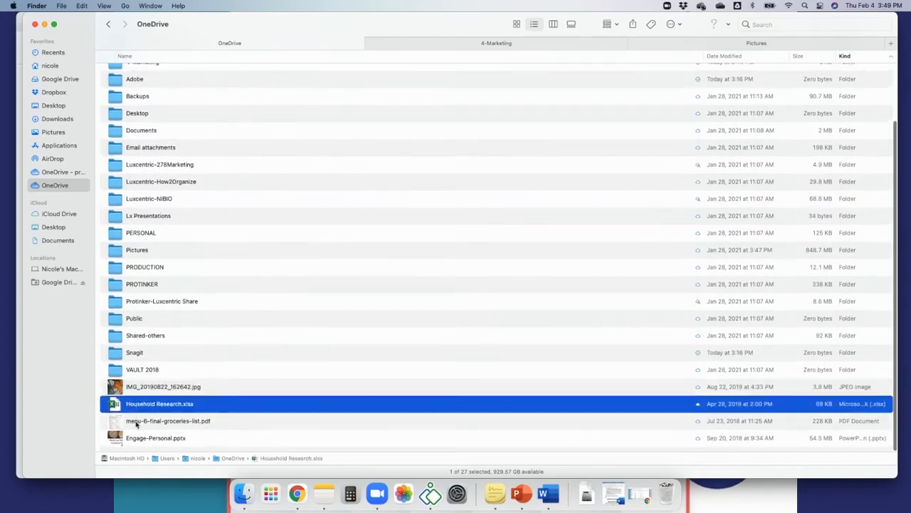
{"action": "left_click", "coordinate": [134, 423]}
{"action": "left_click", "coordinate": [137, 438]}
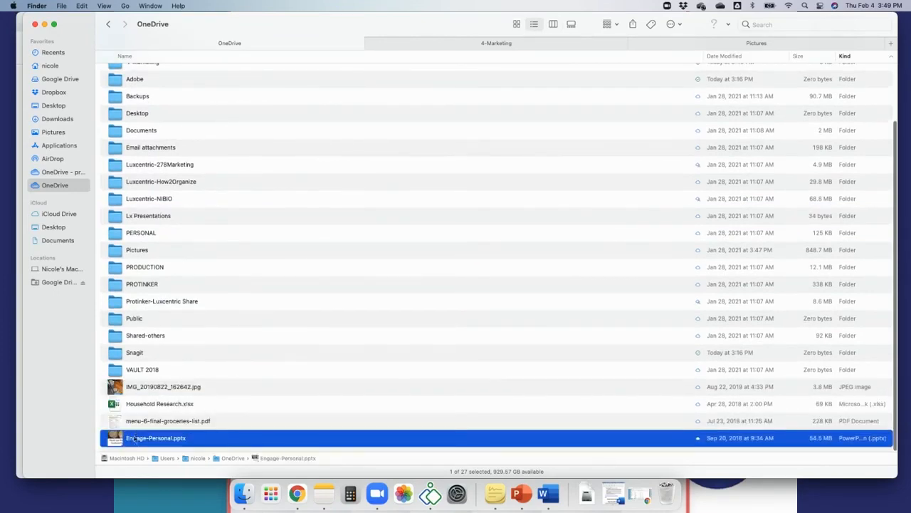
Move IMG_20190822_162642.jpg from OneDrive to the Pictures tab and select it in that folder.
{"action": "left_click", "coordinate": [140, 389]}
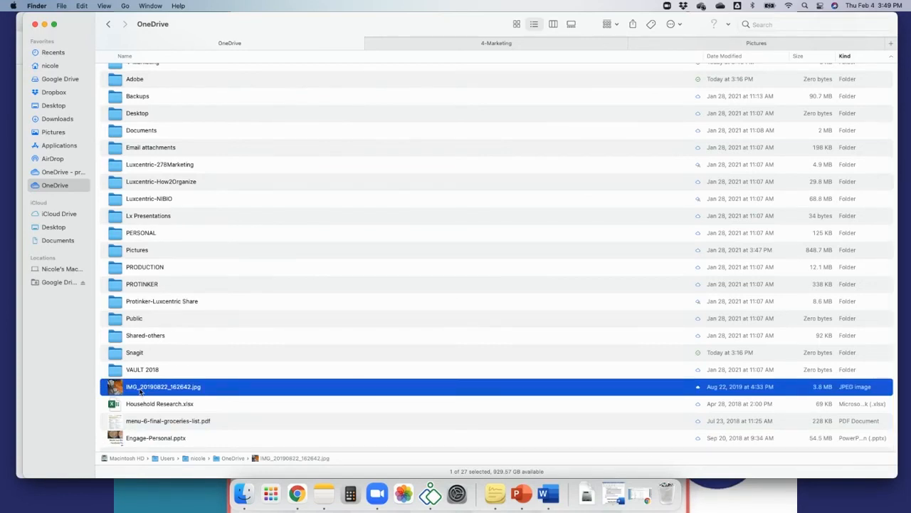
{"action": "left_click_drag", "start_coordinate": [140, 390], "coordinate": [765, 48]}
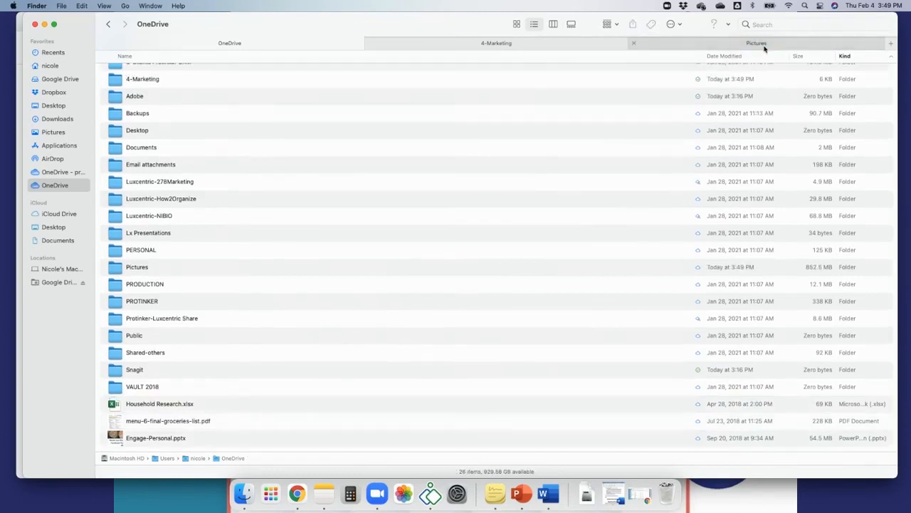
{"action": "left_click", "coordinate": [750, 42]}
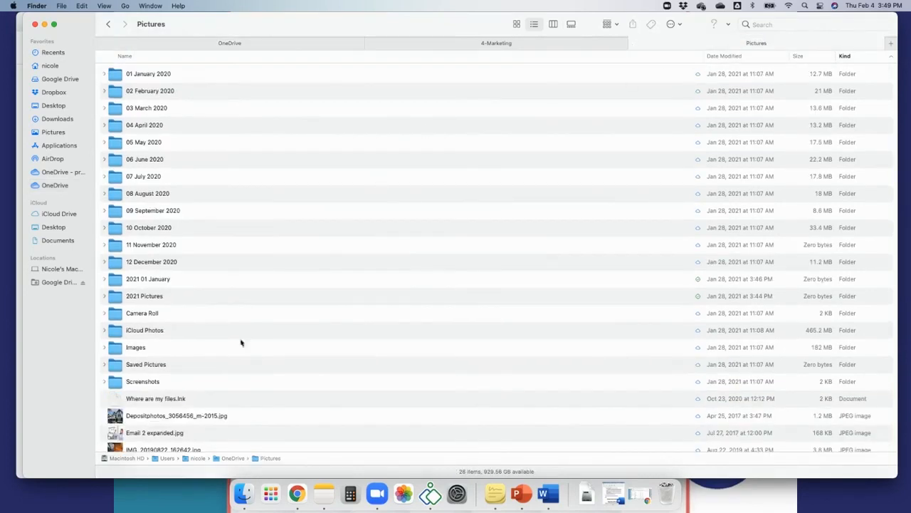
{"action": "left_click", "coordinate": [158, 450]}
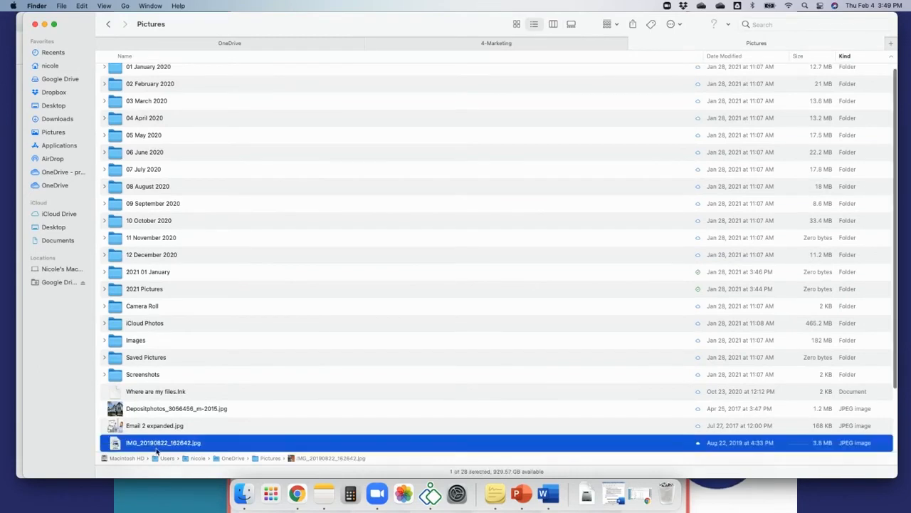
Return to the OneDrive tab, and switch to the Luxcentric Testing window in Chrome showing the remote Windows File Explorer.
{"action": "left_click", "coordinate": [300, 43]}
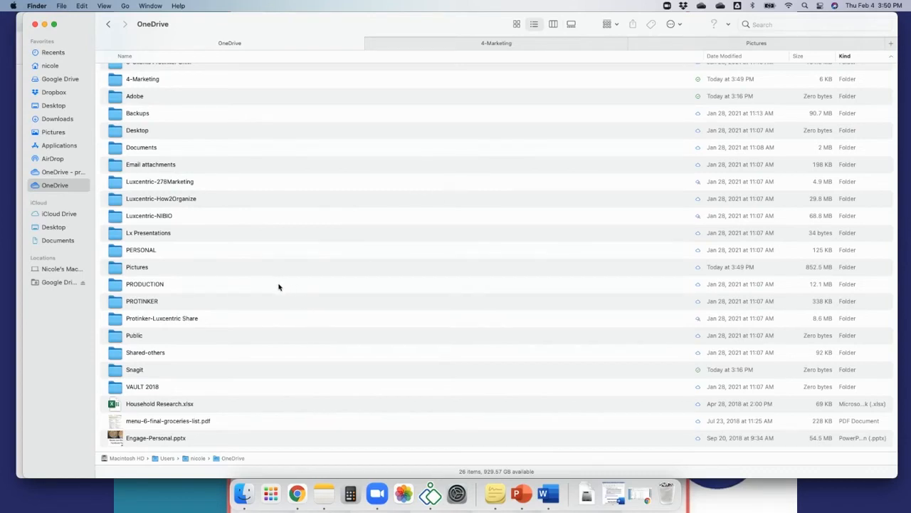
{"action": "right_click", "coordinate": [294, 494]}
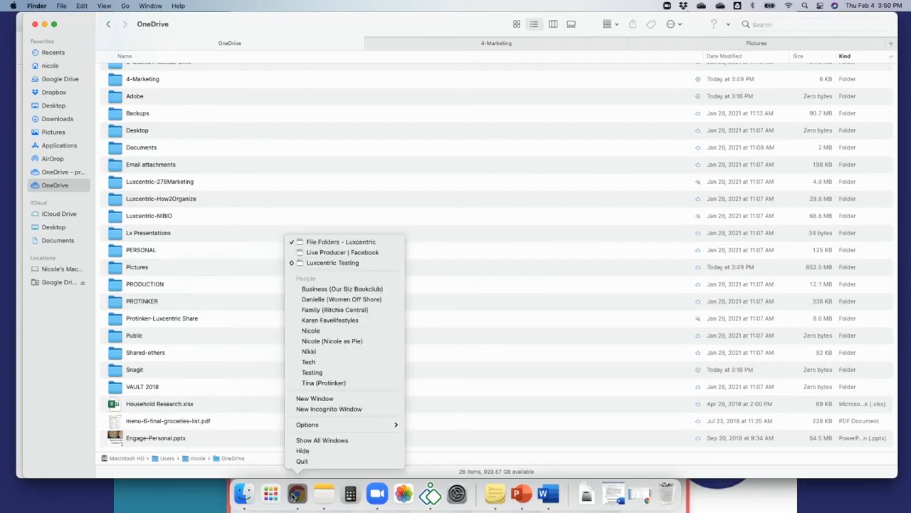
{"action": "left_click", "coordinate": [315, 262]}
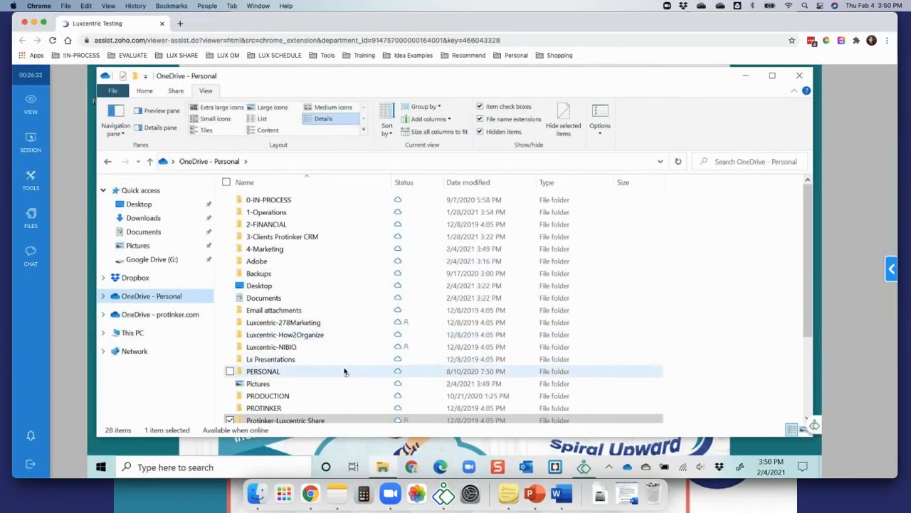
Highlight the Lx Presentations folder and the numbered folders from 0-IN-PROCESS to 4-Marketing in OneDrive - Personal.
{"action": "left_click", "coordinate": [367, 358]}
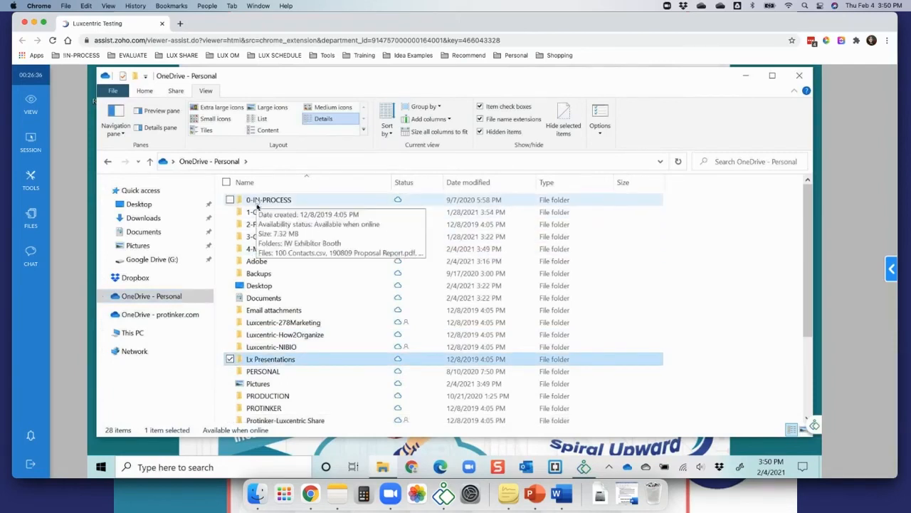
{"action": "left_click", "coordinate": [257, 202]}
{"action": "left_click", "coordinate": [258, 215]}
{"action": "left_click", "coordinate": [258, 237]}
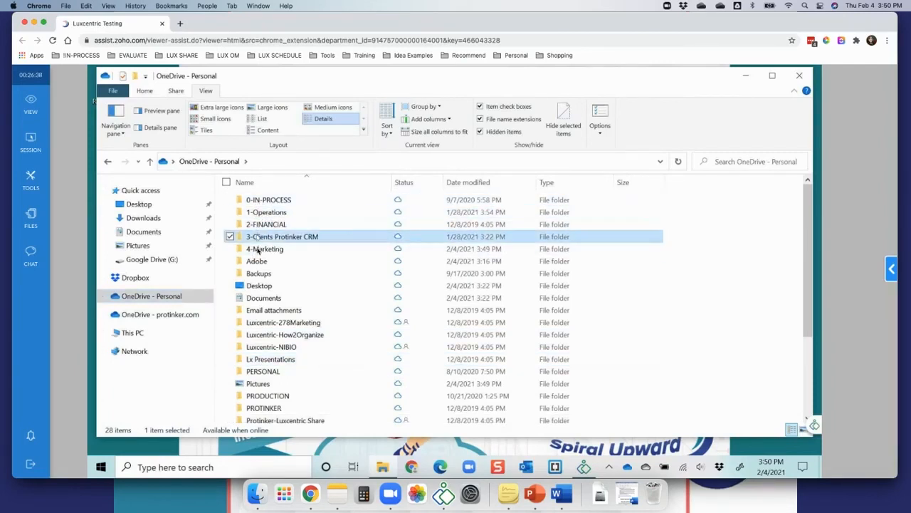
{"action": "left_click", "coordinate": [259, 249]}
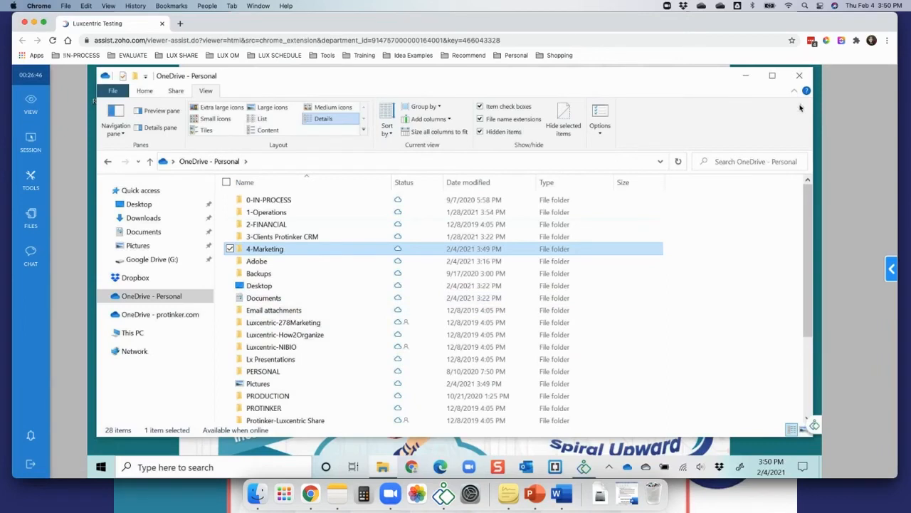
Move the Lx Presentations folder into OneDrive - Personal's 4-Marketing folder by choosing the location in Move Items.
{"action": "left_click", "coordinate": [273, 359]}
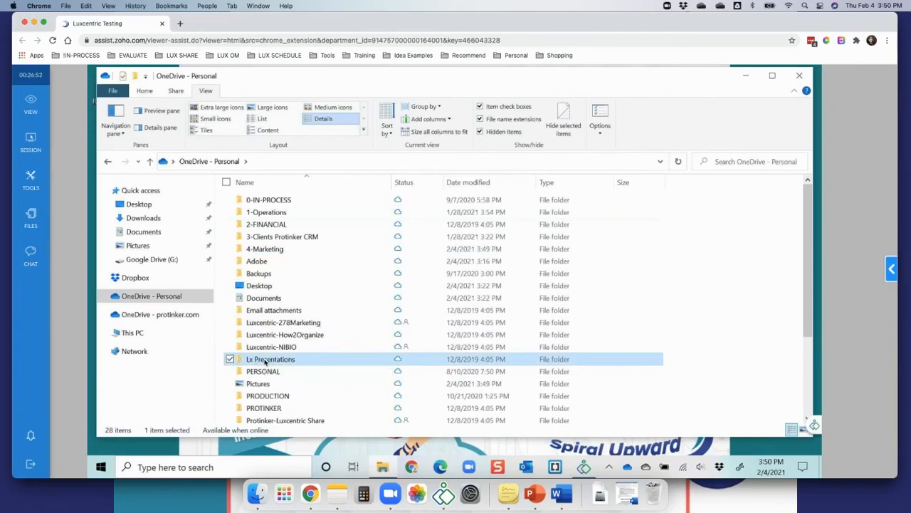
{"action": "right_click", "coordinate": [264, 361]}
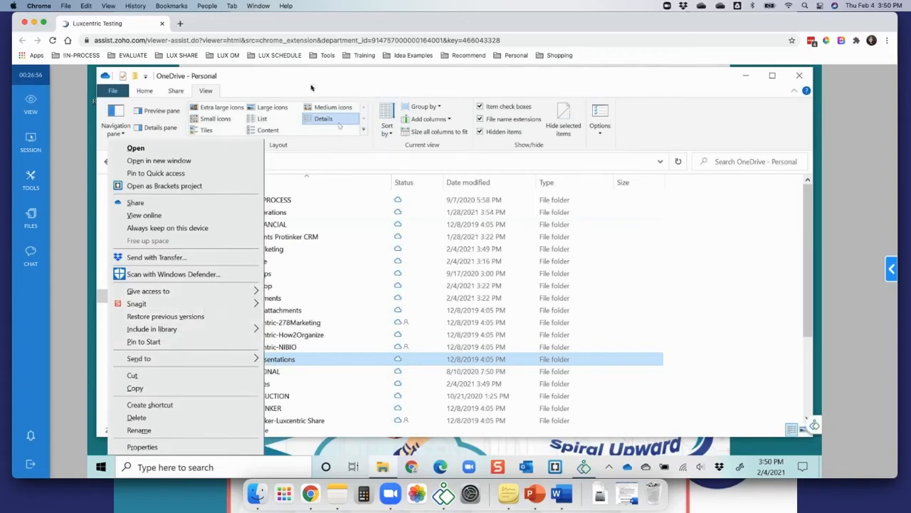
{"action": "left_click", "coordinate": [143, 91]}
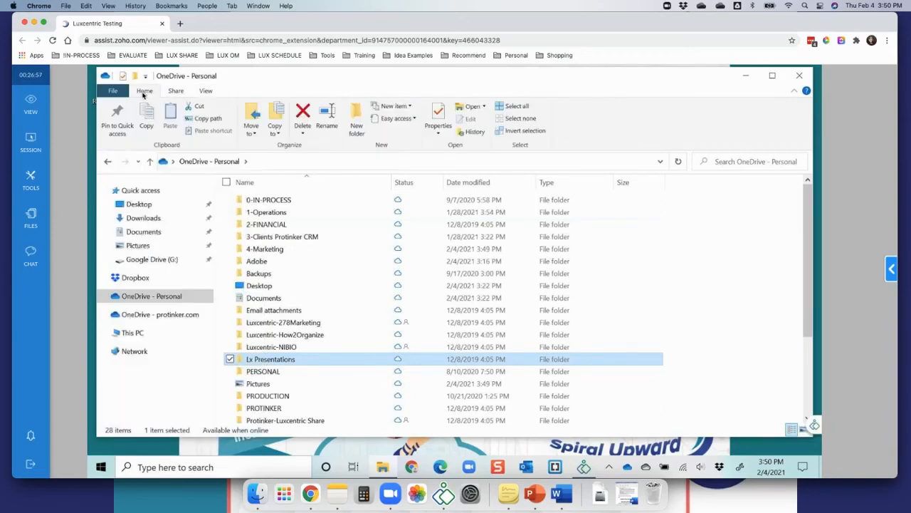
{"action": "left_click", "coordinate": [267, 361]}
{"action": "left_click", "coordinate": [343, 381]}
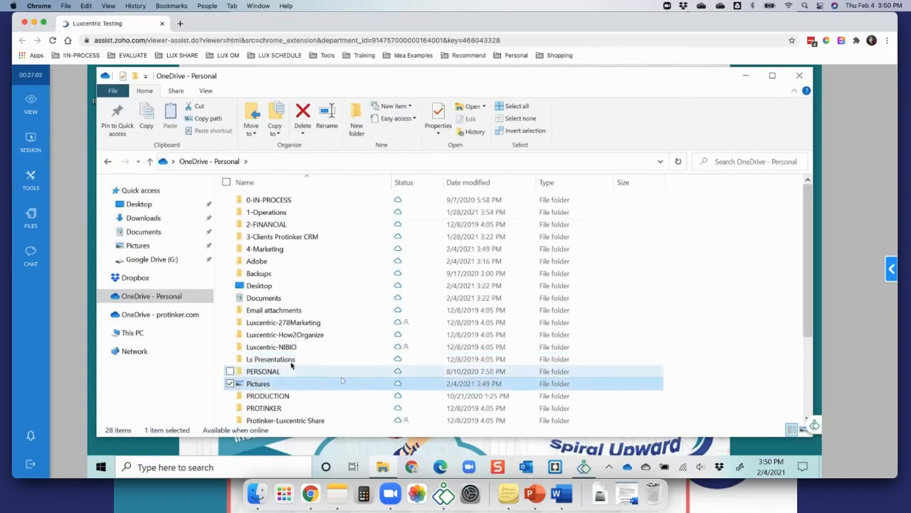
{"action": "left_click", "coordinate": [282, 363]}
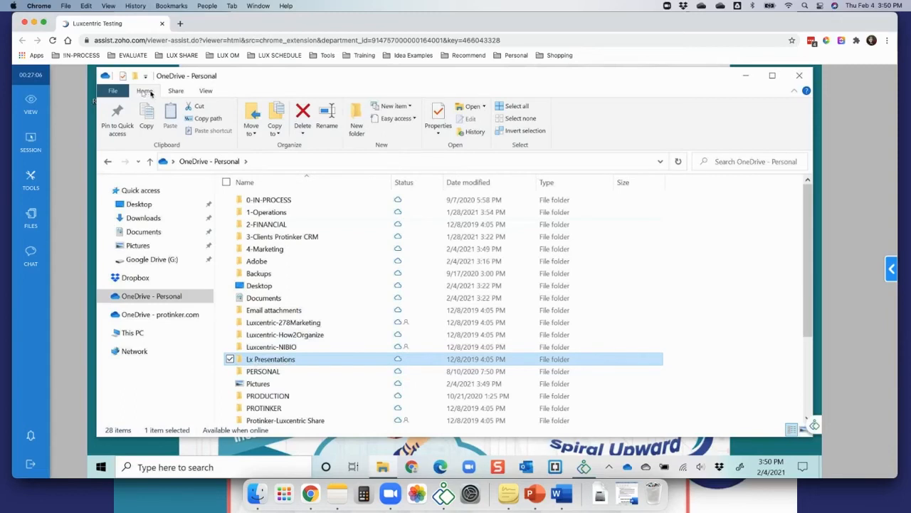
{"action": "left_click", "coordinate": [251, 118]}
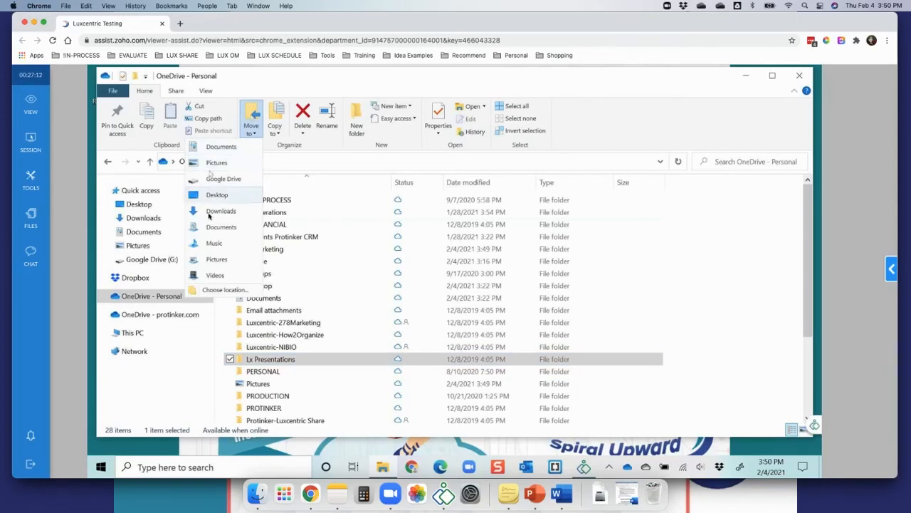
{"action": "left_click", "coordinate": [220, 290]}
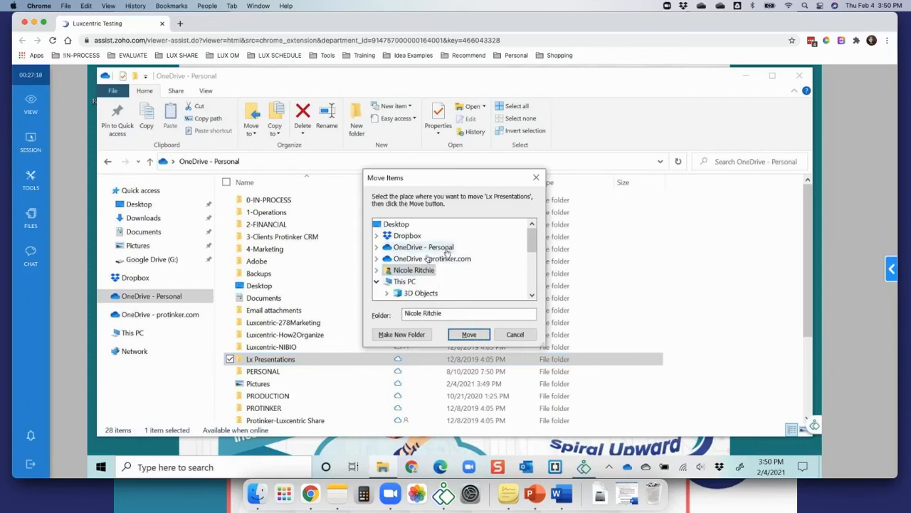
{"action": "left_click", "coordinate": [376, 247]}
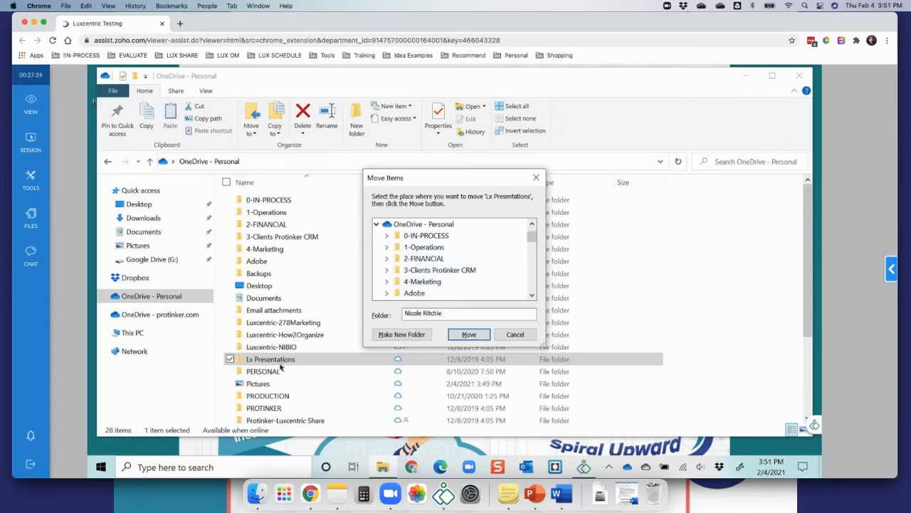
{"action": "left_click", "coordinate": [424, 283]}
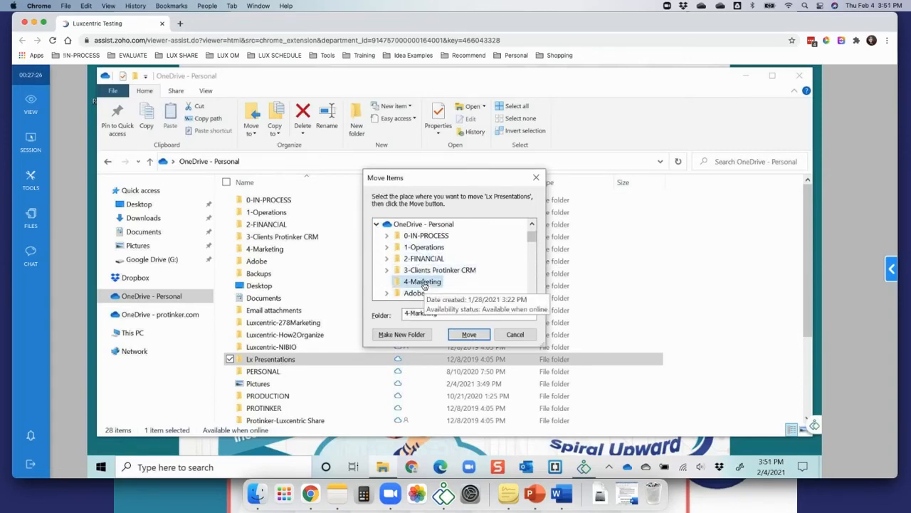
{"action": "left_click", "coordinate": [477, 337]}
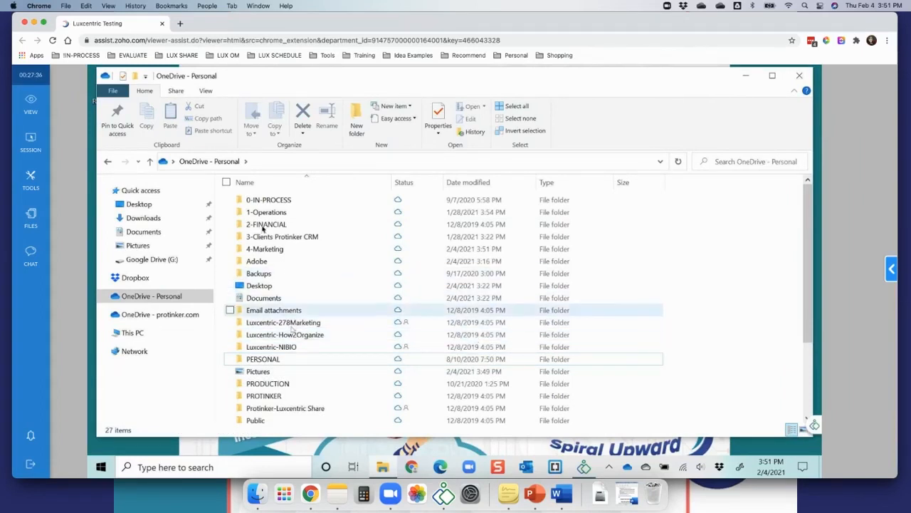
Open the 4-Marketing folder and select the Lx Presentations folder inside it.
{"action": "double_click", "coordinate": [266, 249]}
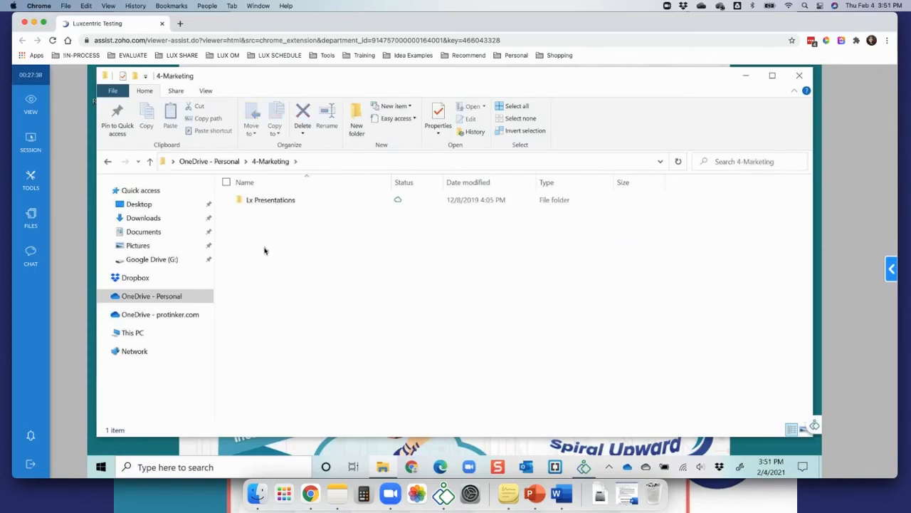
{"action": "right_click", "coordinate": [270, 200]}
{"action": "key", "text": "Escape"}
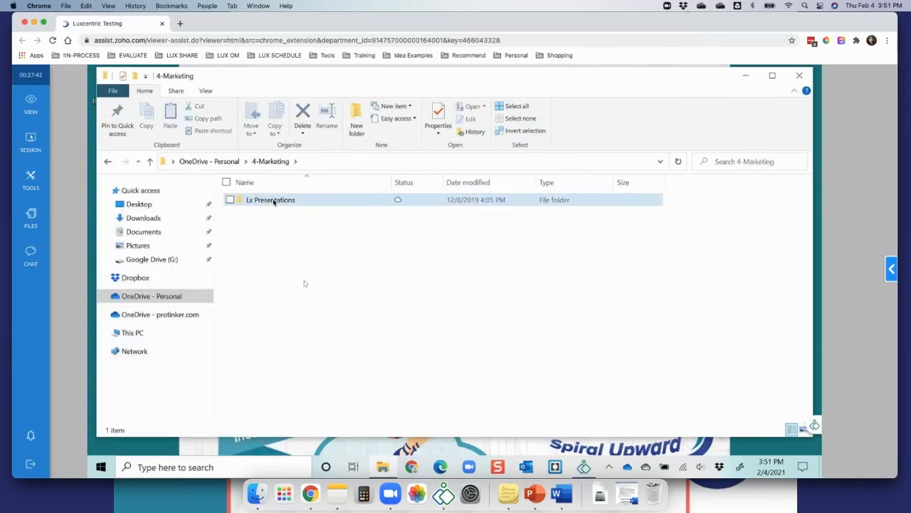
{"action": "left_click", "coordinate": [274, 201]}
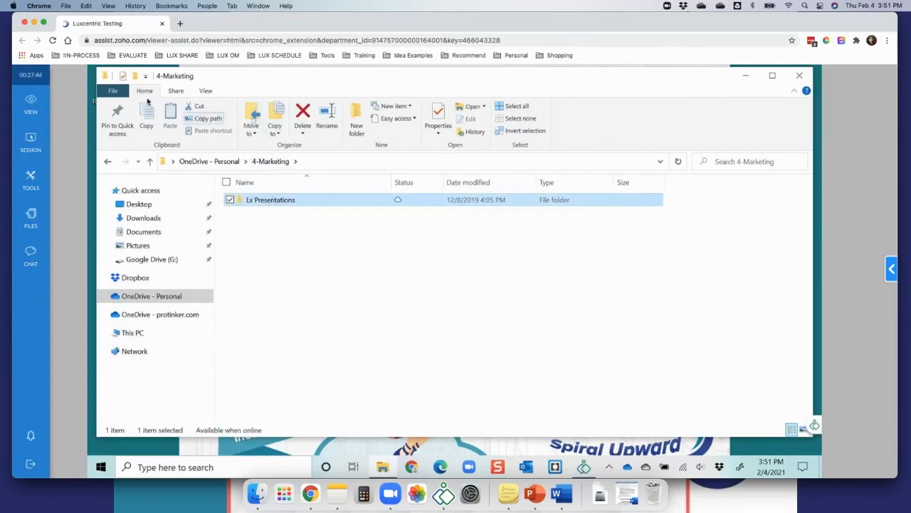
Move the Lx Presentations folder from 4-Marketing back to OneDrive - Personal, and display the OneDrive - Personal folder list.
{"action": "left_click", "coordinate": [251, 121]}
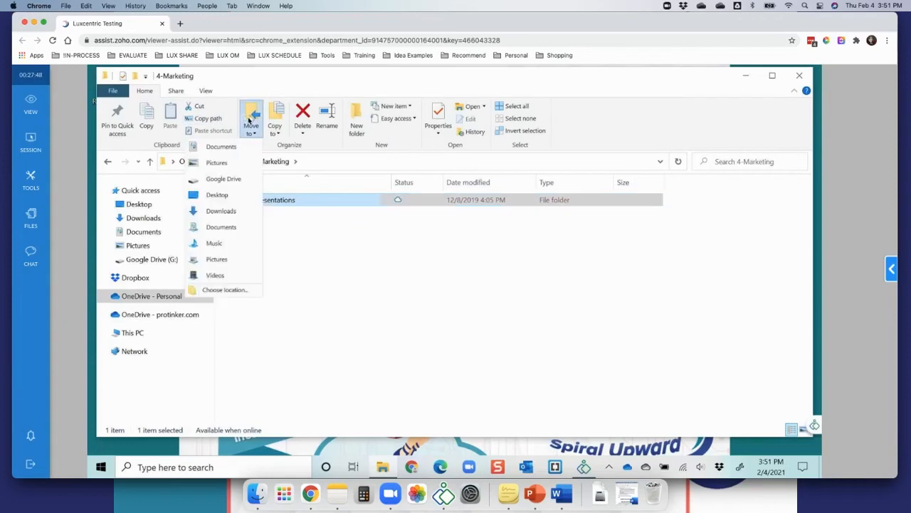
{"action": "left_click", "coordinate": [219, 291]}
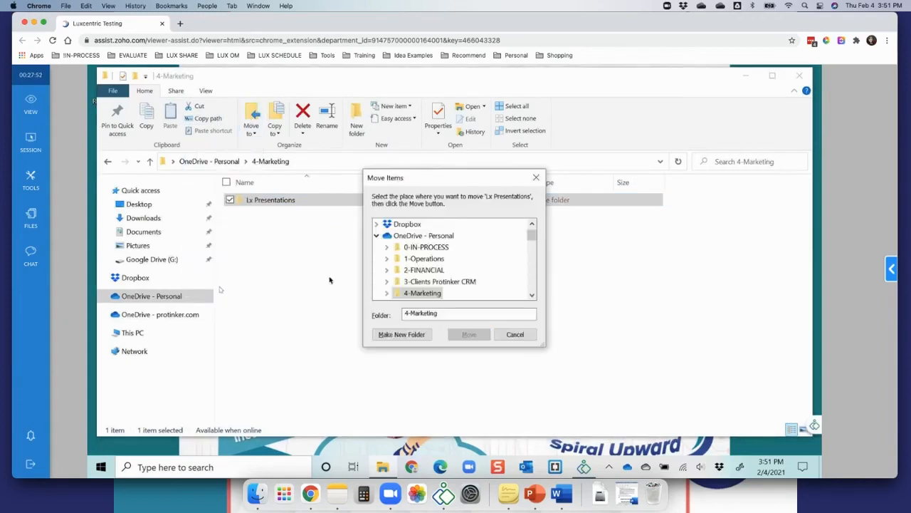
{"action": "left_click", "coordinate": [415, 236]}
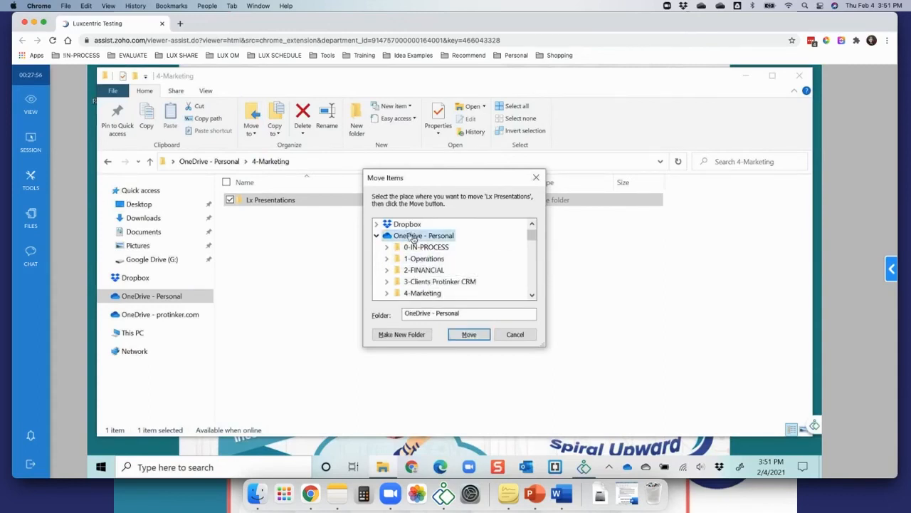
{"action": "left_click", "coordinate": [459, 338]}
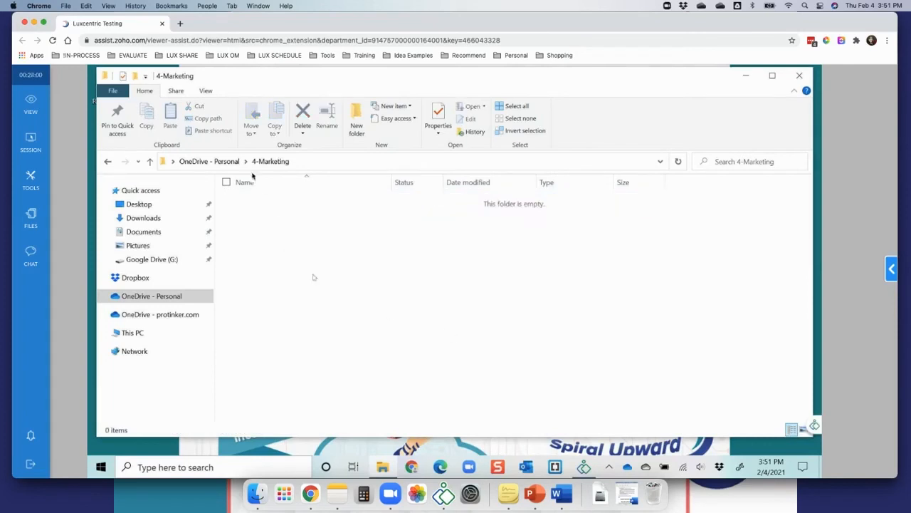
{"action": "left_click", "coordinate": [220, 165]}
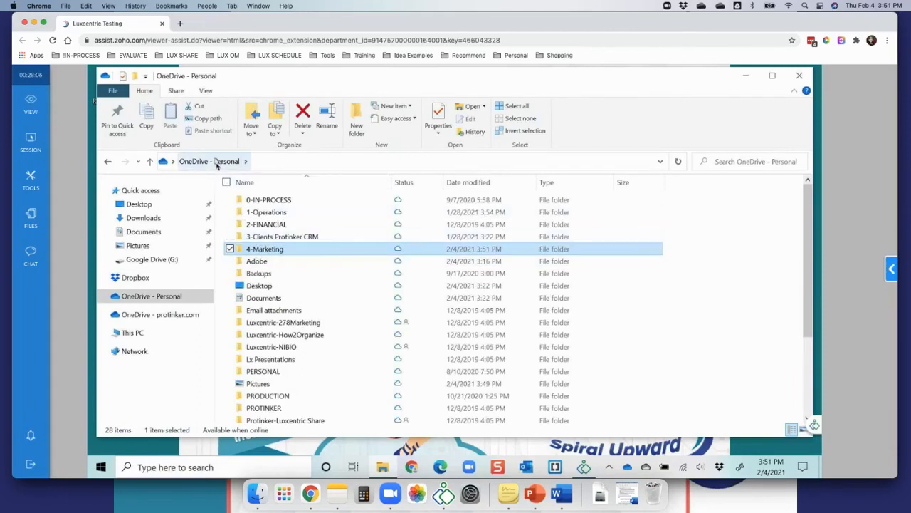
{"action": "left_click", "coordinate": [156, 298]}
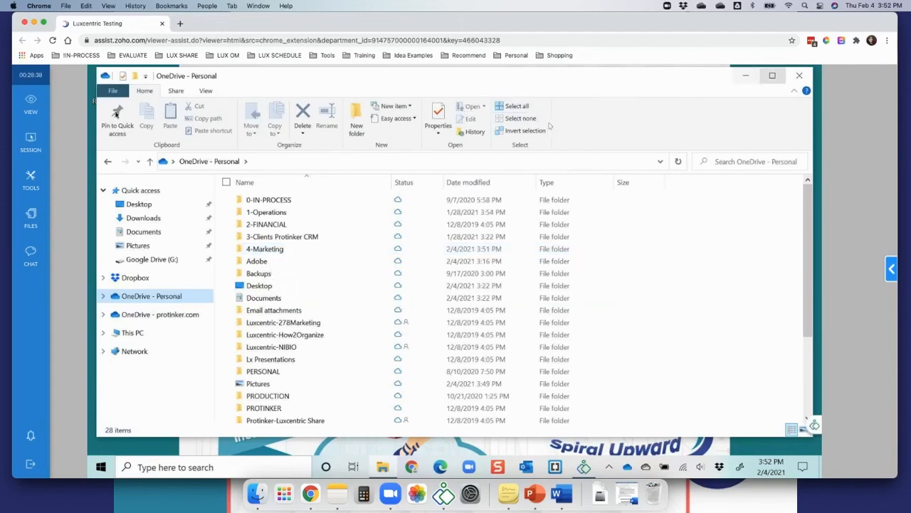
Minimize the remote session window, switch to Finder, and open the 01 January 2020 folder inside OneDrive's Pictures folder.
{"action": "left_click", "coordinate": [34, 22]}
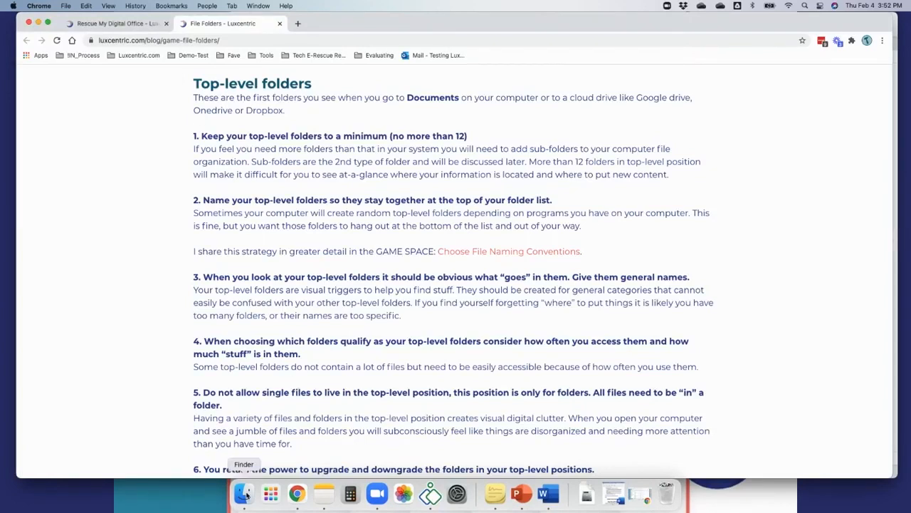
{"action": "left_click", "coordinate": [244, 493]}
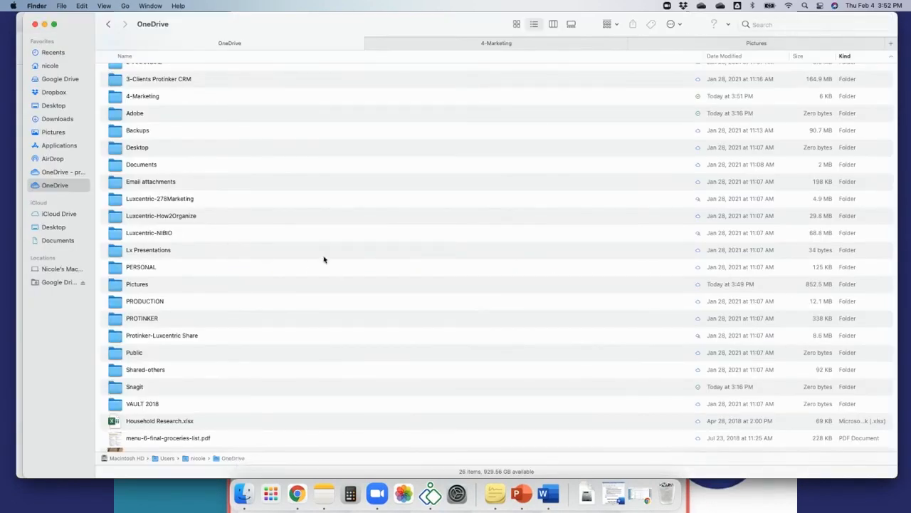
{"action": "double_click", "coordinate": [131, 283]}
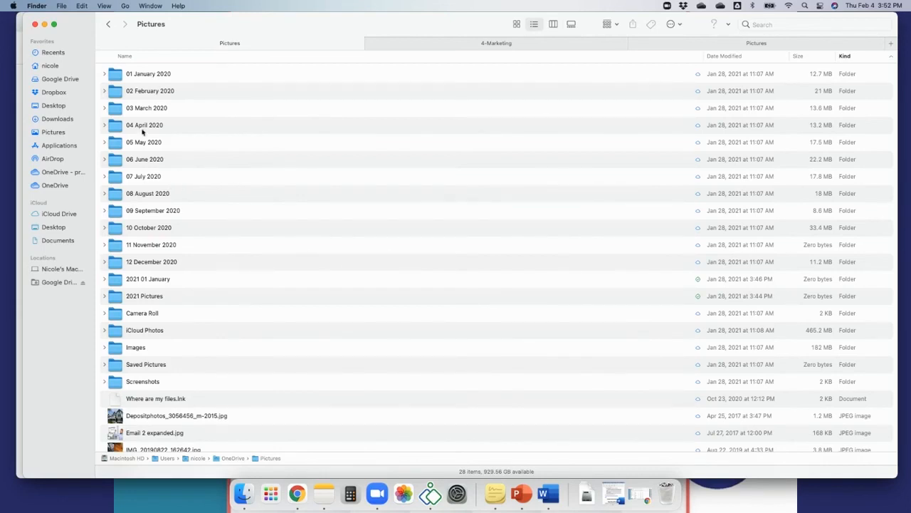
{"action": "left_click", "coordinate": [139, 78]}
{"action": "double_click", "coordinate": [139, 78]}
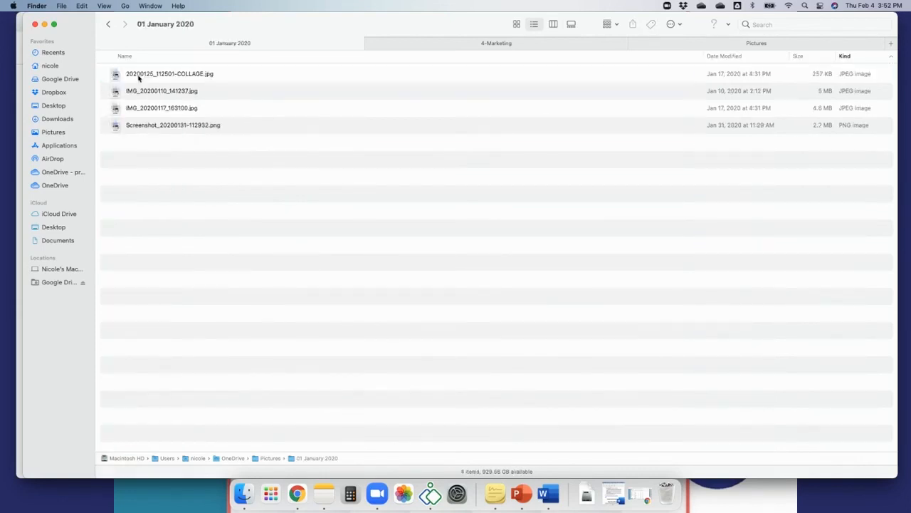
Switch to column view and browse the Pictures contents one by one from 02 February 2020 down to 2021 Pictures.
{"action": "left_click", "coordinate": [553, 24]}
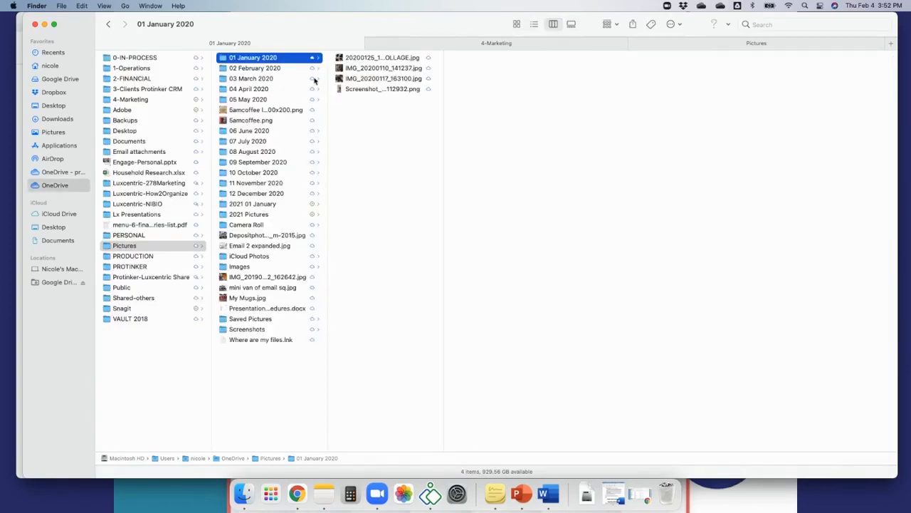
{"action": "left_click", "coordinate": [247, 69]}
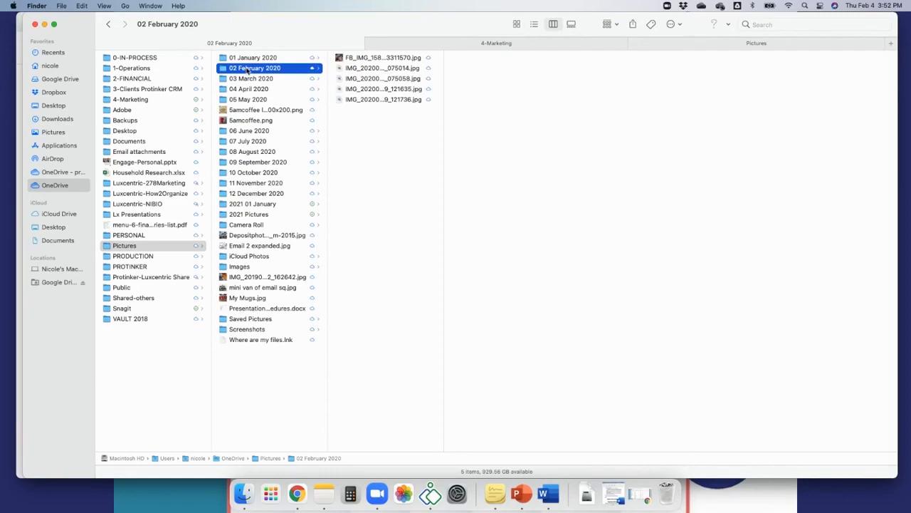
{"action": "key", "text": "Down"}
{"action": "key", "text": "Down"}
{"action": "key", "text": "Down"}
{"action": "key", "text": "Down"}
{"action": "key", "text": "Down"}
{"action": "key", "text": "Down"}
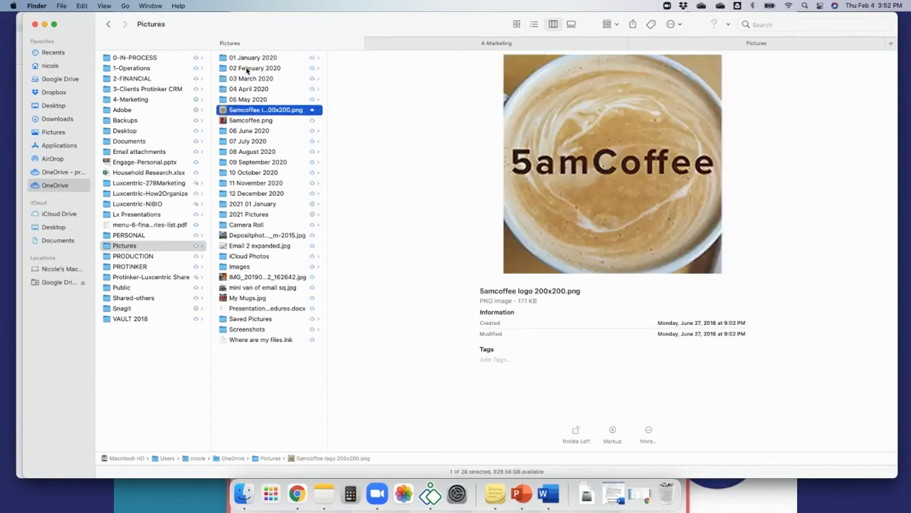
{"action": "key", "text": "Down"}
{"action": "key", "text": "Down"}
{"action": "key", "text": "Down"}
{"action": "key", "text": "Down"}
{"action": "key", "text": "Down"}
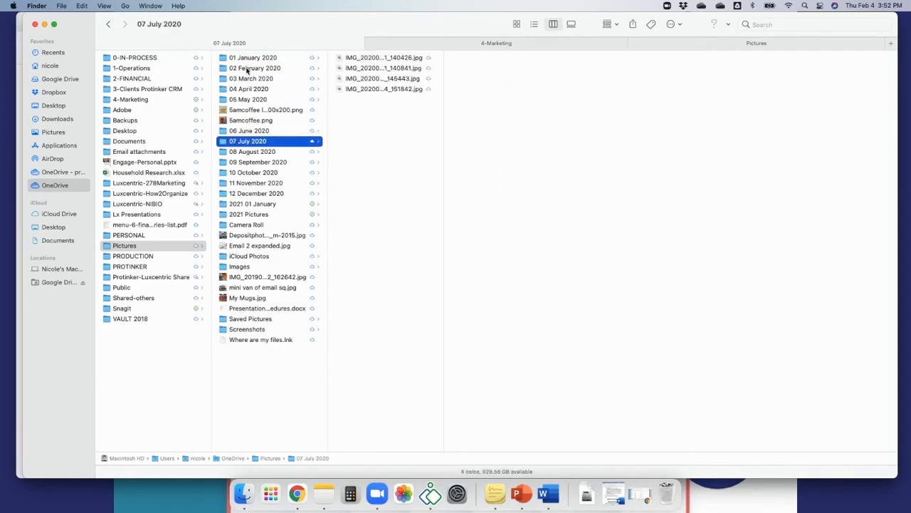
{"action": "key", "text": "Down"}
{"action": "key", "text": "Down"}
{"action": "key", "text": "Down"}
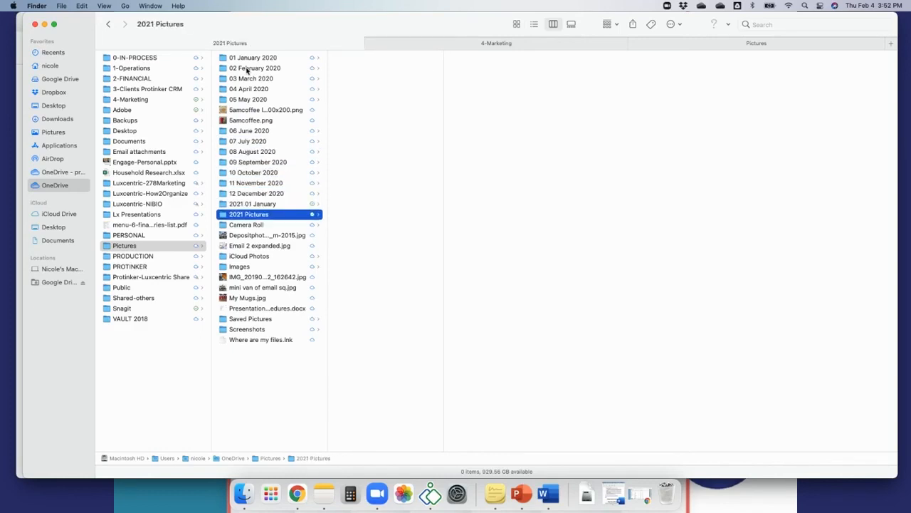
Go back up the Pictures column to the 02 February 2020 folder and display its contents in list view.
{"action": "left_click", "coordinate": [245, 194]}
{"action": "left_click", "coordinate": [246, 184]}
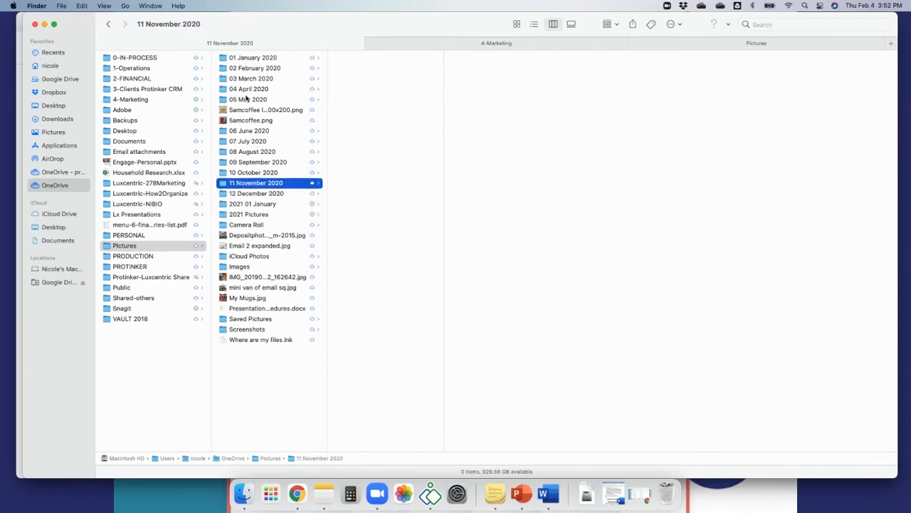
{"action": "left_click", "coordinate": [246, 69]}
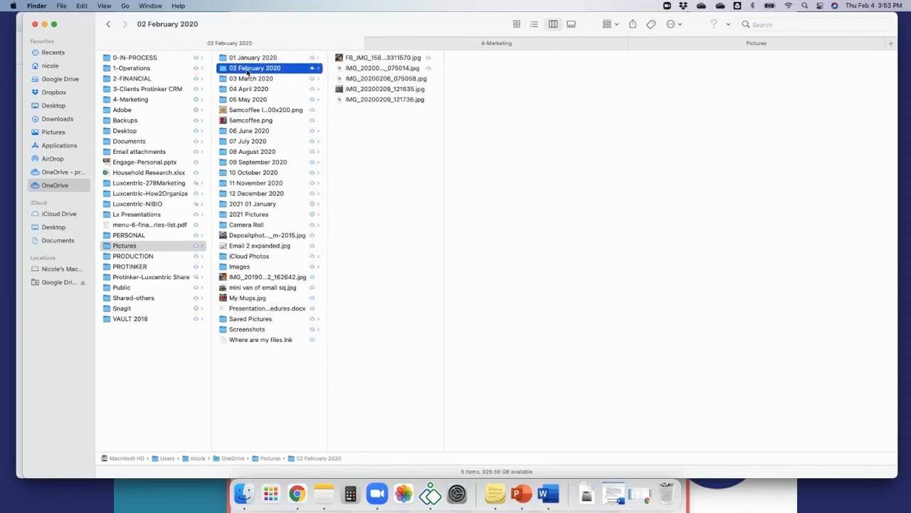
{"action": "left_click", "coordinate": [534, 25]}
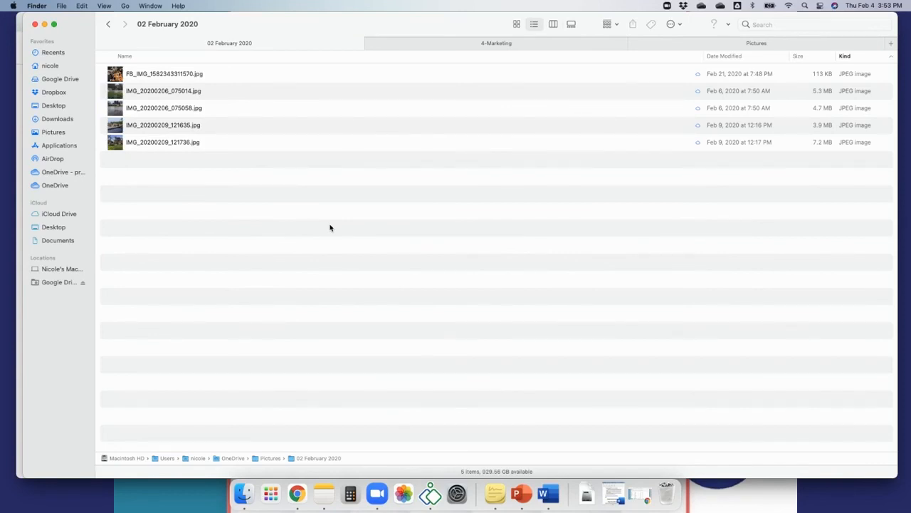
Select all files in the 02 February 2020 folder, try moving them as a group, and clear the selection.
{"action": "key", "text": "super+a"}
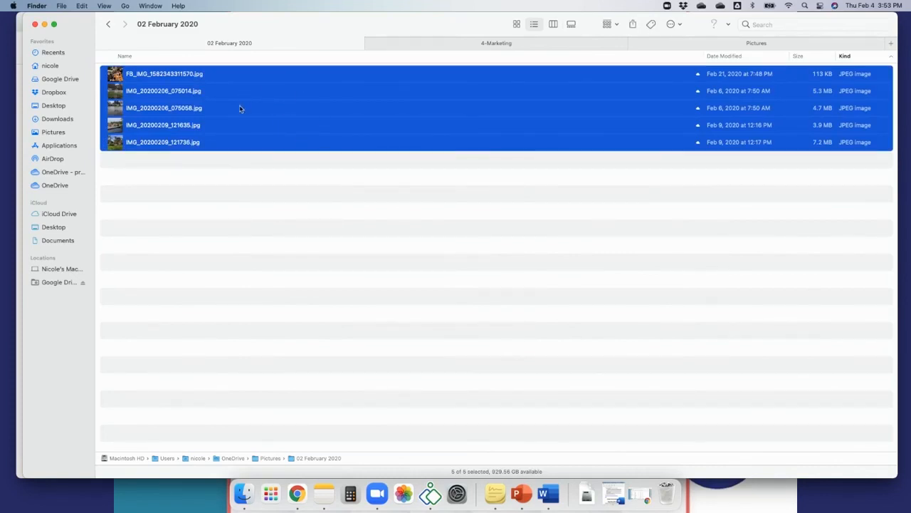
{"action": "left_click", "coordinate": [371, 111]}
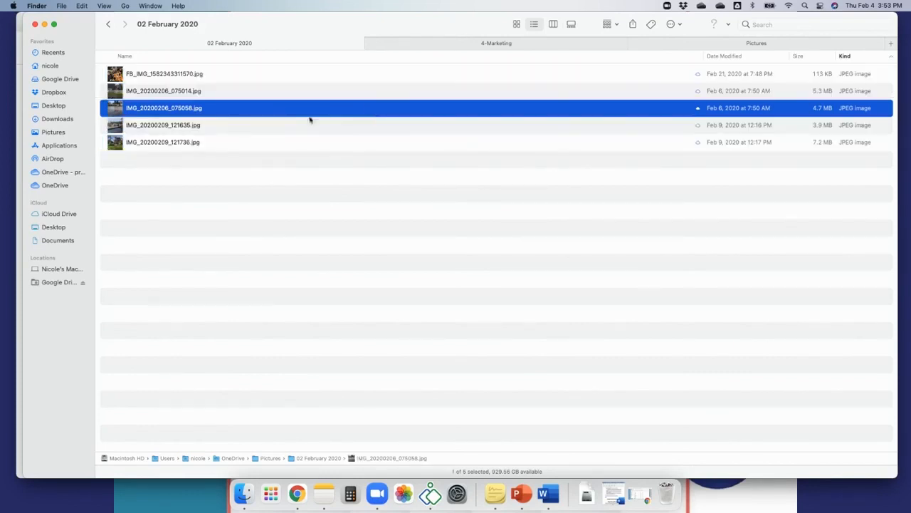
{"action": "left_click", "coordinate": [270, 201]}
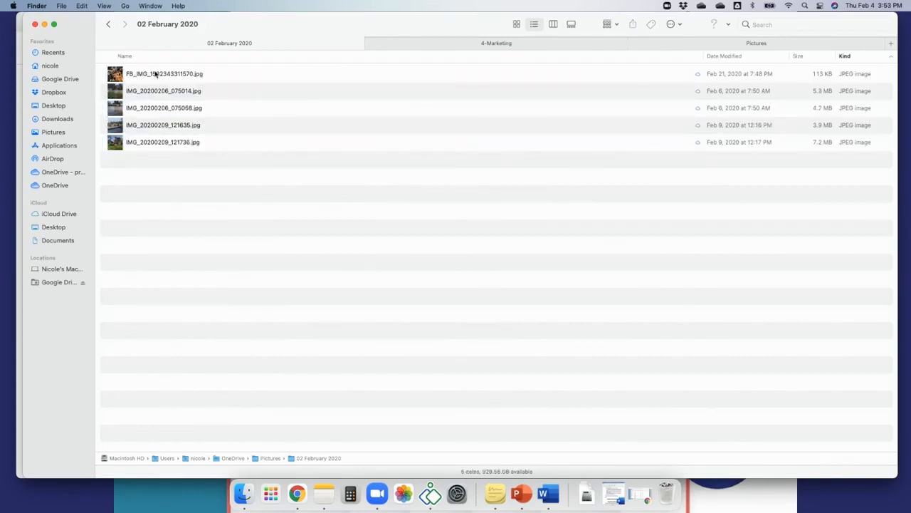
{"action": "key", "text": "super+a"}
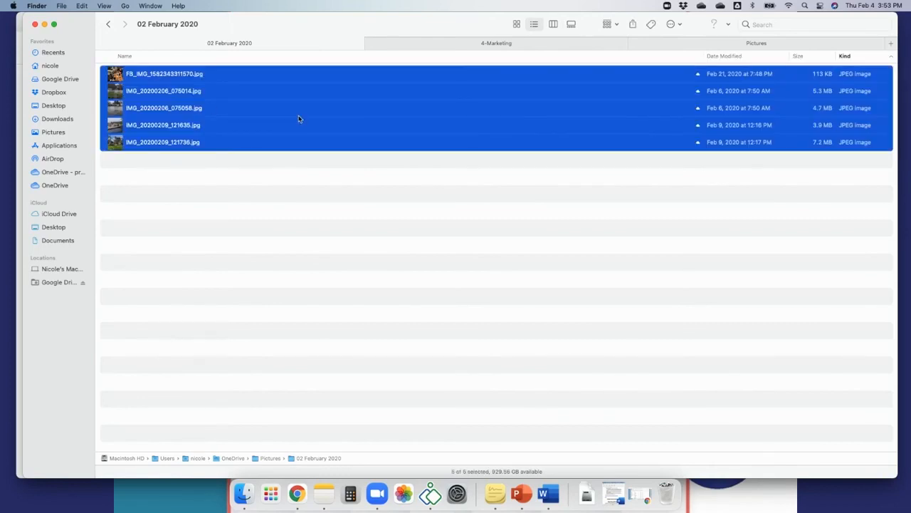
{"action": "left_click_drag", "start_coordinate": [299, 118], "coordinate": [463, 269]}
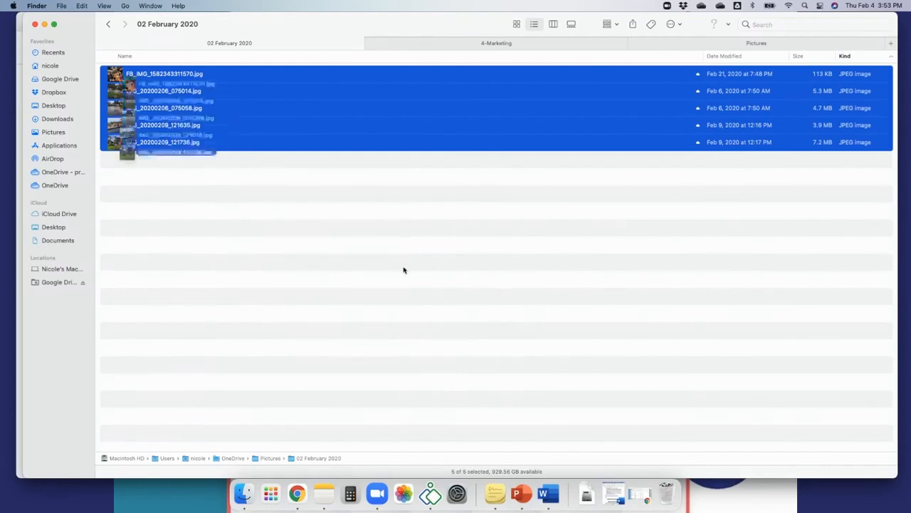
{"action": "left_click", "coordinate": [540, 296]}
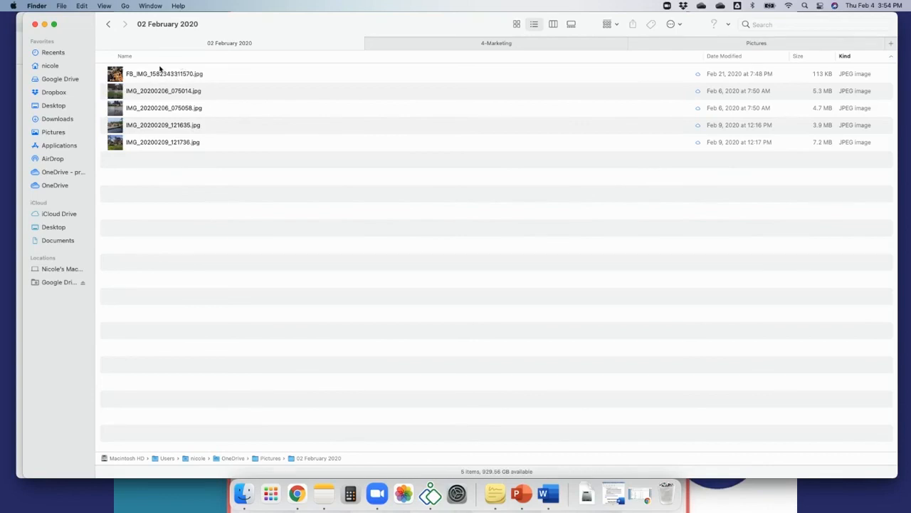
Select the non-adjacent files IMG_20200209_121736.jpg, IMG_20200206_075058.jpg and FB_IMG_1582343311570.jpg, try moving them together, and clear the selection.
{"action": "left_click", "coordinate": [154, 145]}
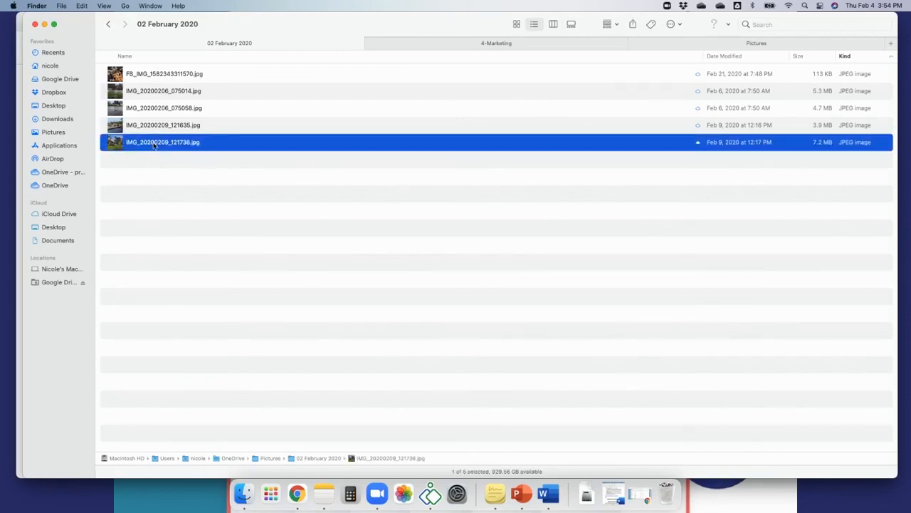
{"action": "left_click", "coordinate": [152, 109], "text": "super"}
{"action": "left_click", "coordinate": [161, 76], "text": "super"}
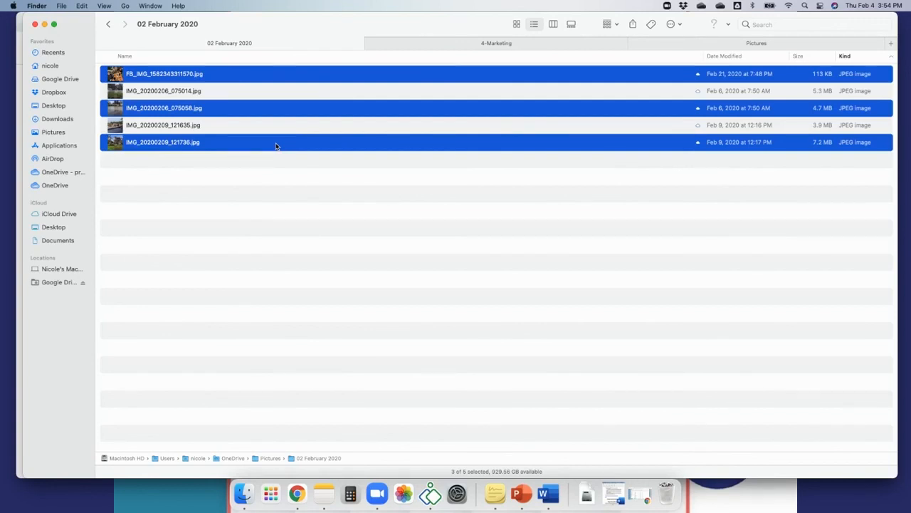
{"action": "left_click_drag", "start_coordinate": [276, 146], "coordinate": [260, 229]}
{"action": "left_click", "coordinate": [245, 215]}
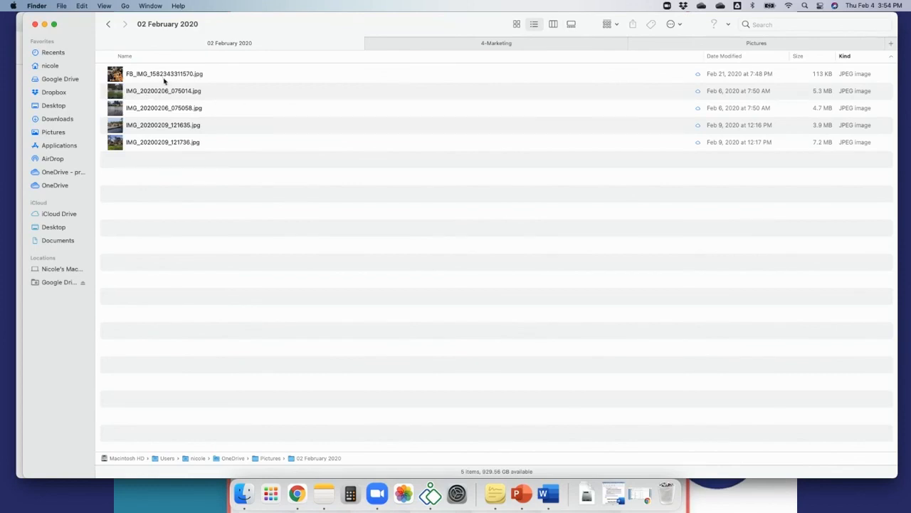
Select the consecutive files from FB_IMG_1582343311570.jpg through IMG_20200206_075058.jpg, try moving them together, and clear the selection.
{"action": "left_click", "coordinate": [163, 75]}
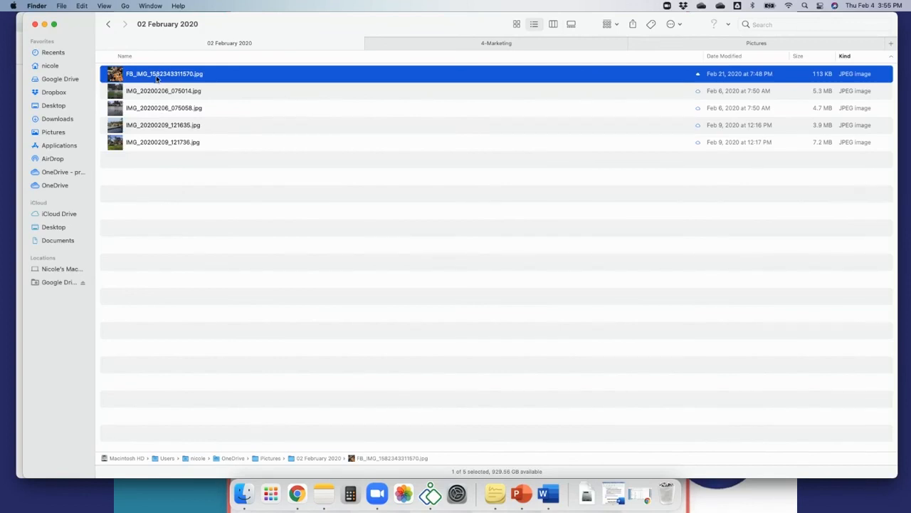
{"action": "left_click", "coordinate": [158, 111], "text": "shift"}
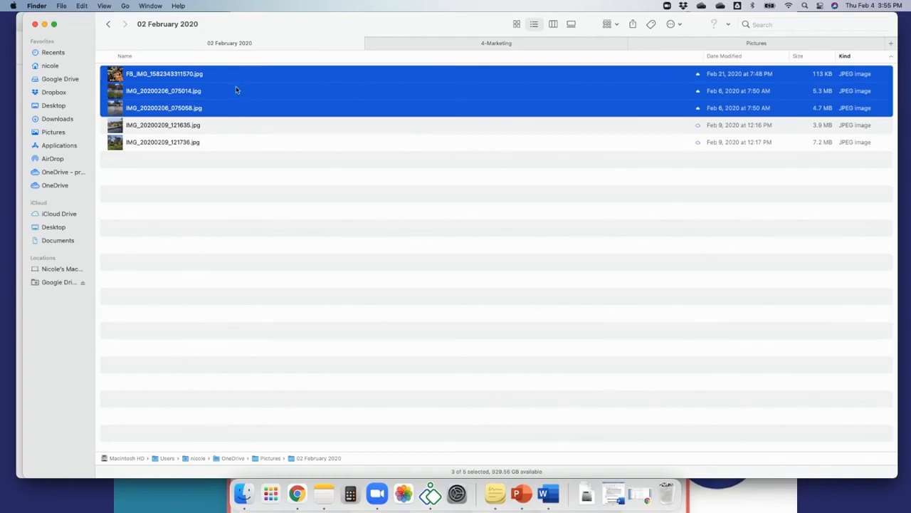
{"action": "left_click_drag", "start_coordinate": [237, 90], "coordinate": [700, 263]}
{"action": "left_click", "coordinate": [461, 265]}
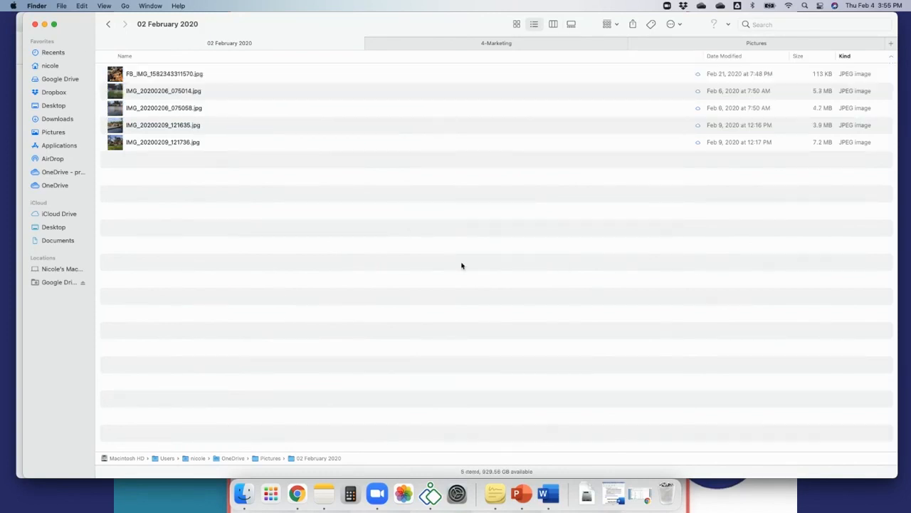
Open the OneDrive - protinker.com folder, and minimize the open windows to reveal the Organize File Folders slide.
{"action": "left_click", "coordinate": [48, 178]}
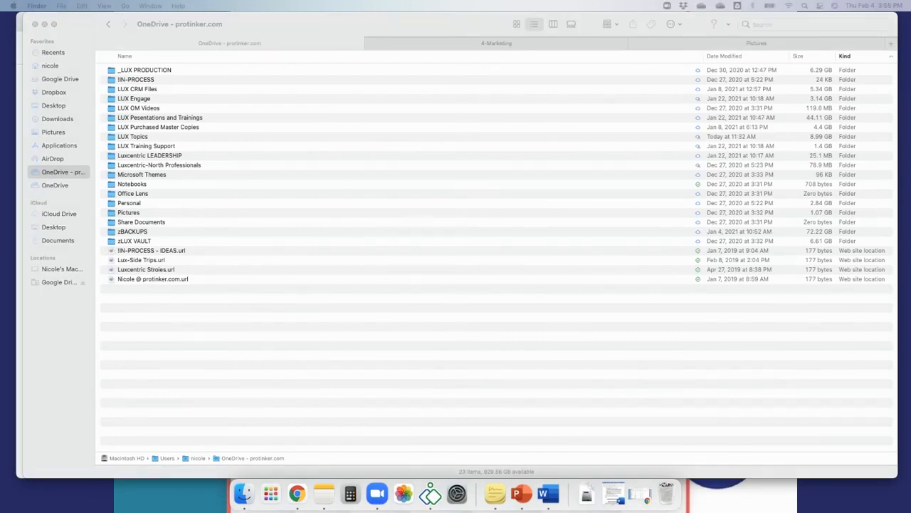
{"action": "left_click", "coordinate": [43, 23]}
{"action": "left_click", "coordinate": [39, 23]}
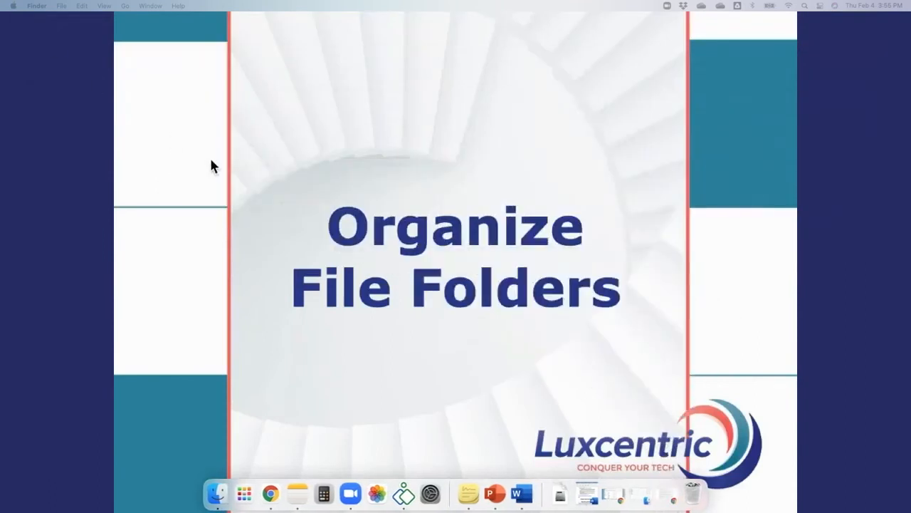